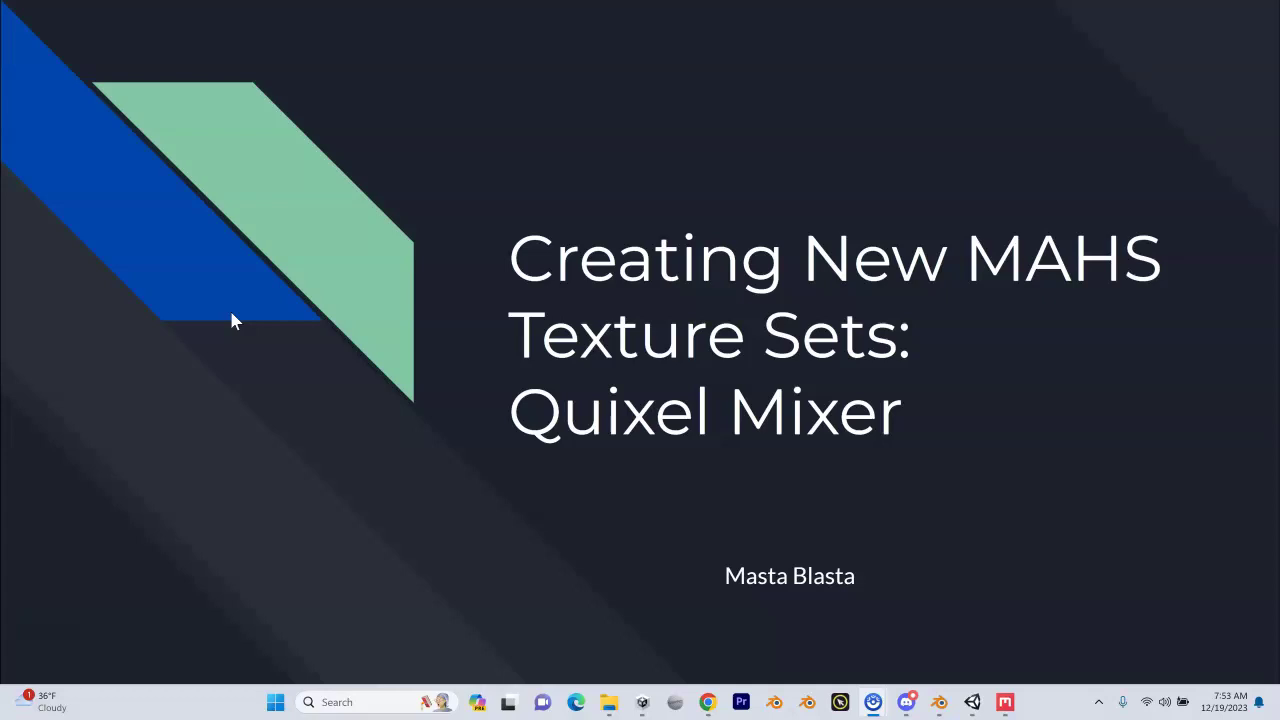
Bring up Chrome on the Quixel sign-in page and close the Epic Games sign-in tab
{"action": "left_click", "coordinate": [236, 316]}
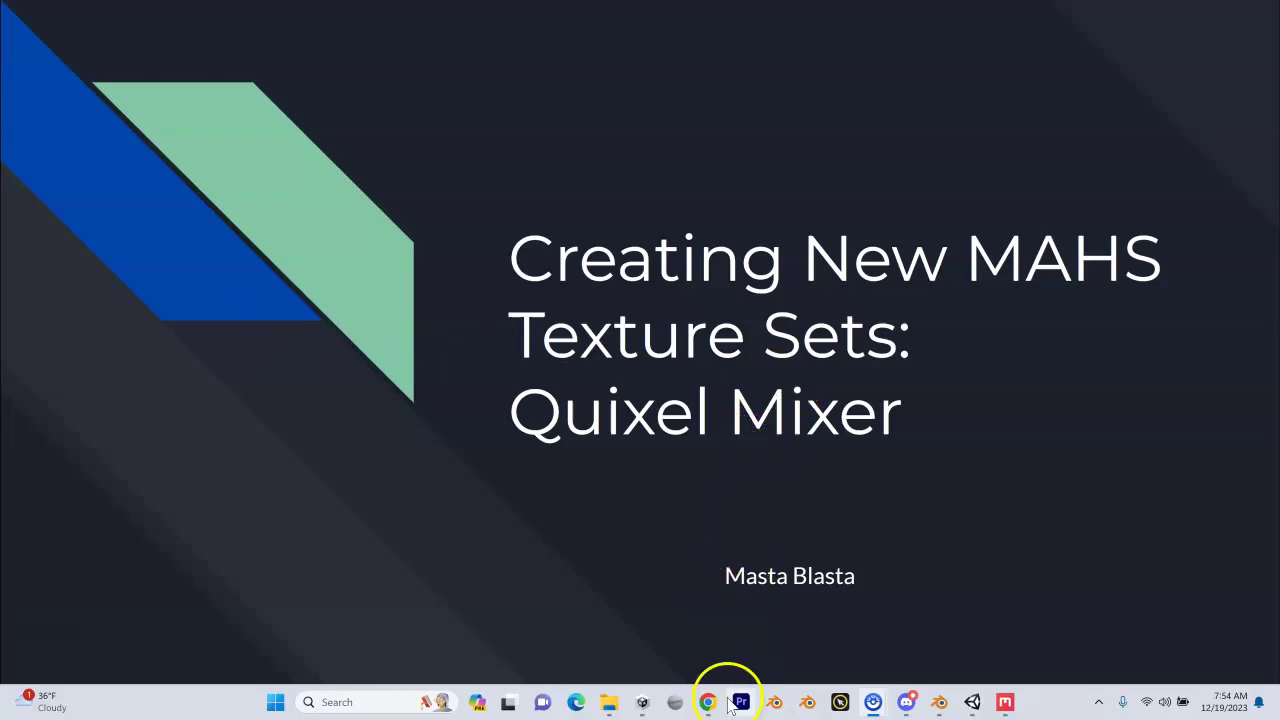
{"action": "mouse_move", "coordinate": [712, 690]}
{"action": "left_click", "coordinate": [766, 623]}
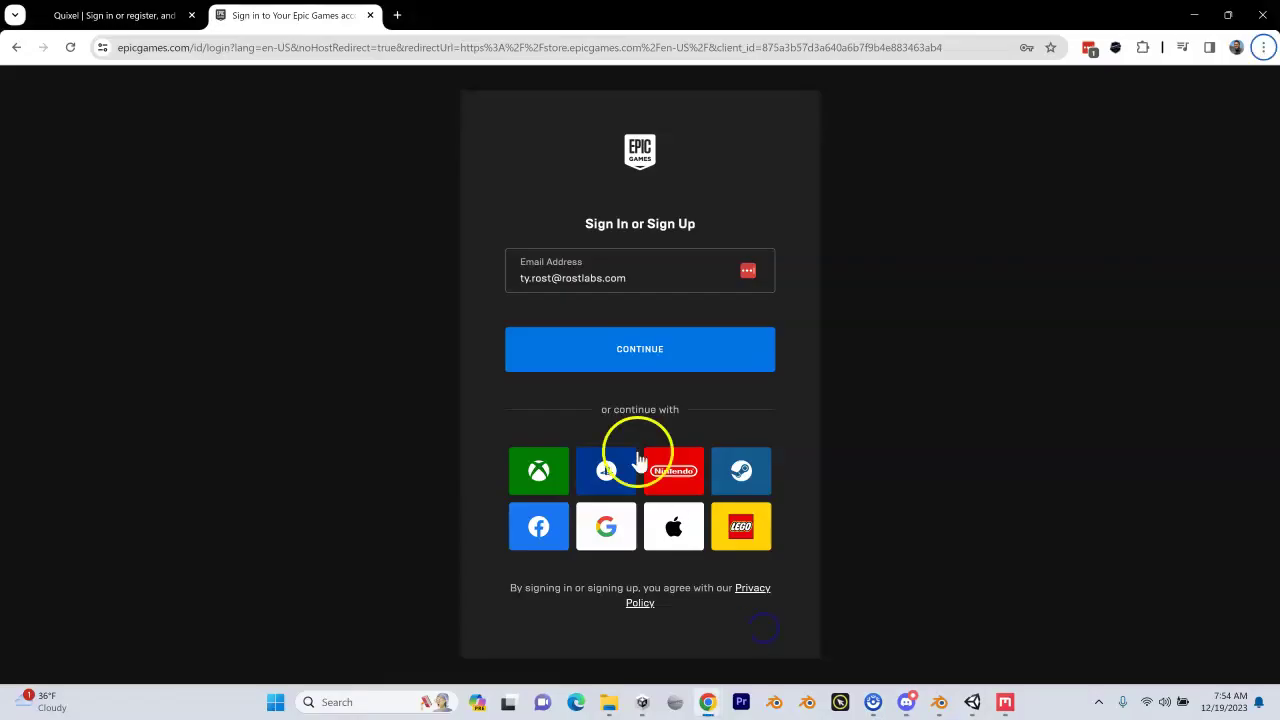
{"action": "left_click", "coordinate": [160, 25]}
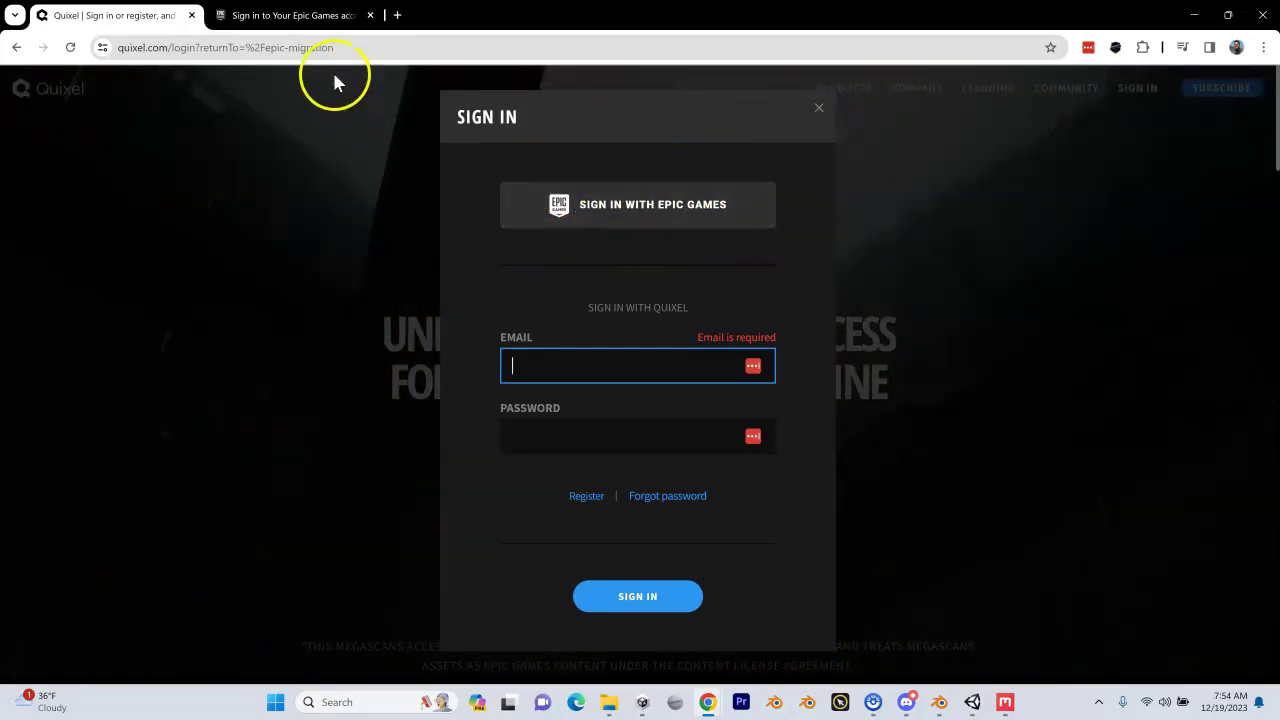
{"action": "left_click", "coordinate": [309, 15]}
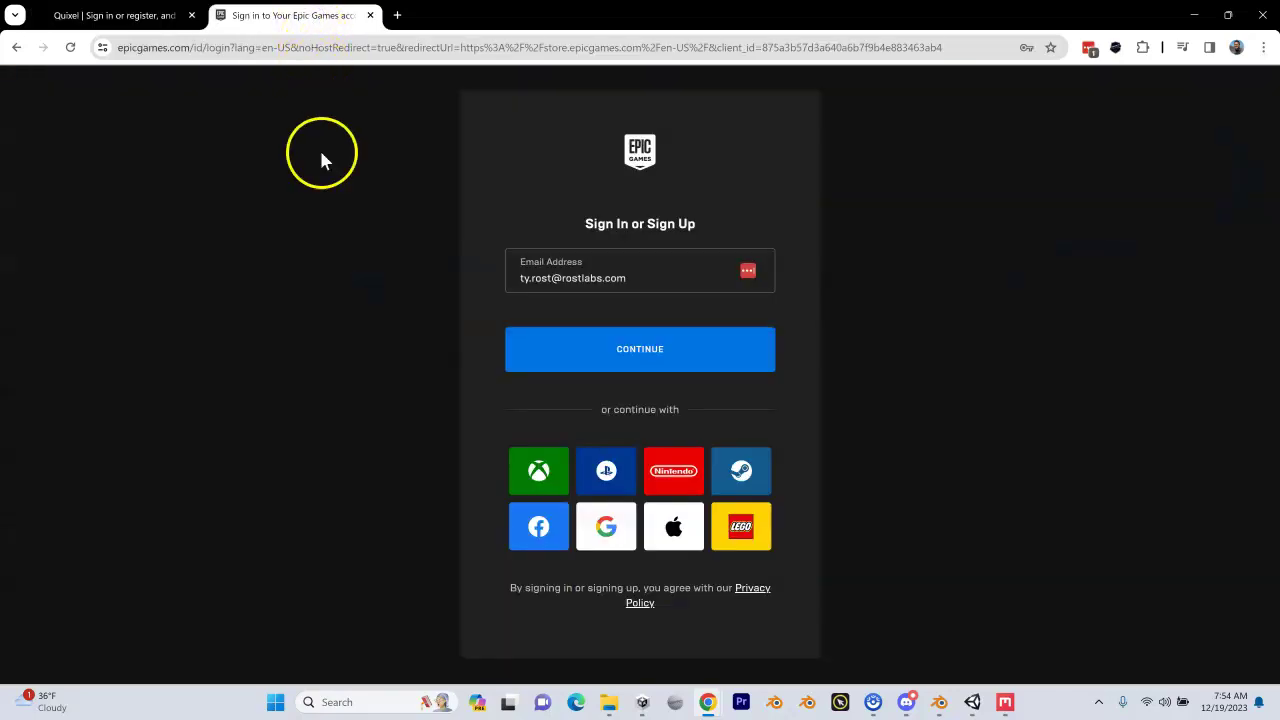
{"action": "left_click", "coordinate": [513, 359]}
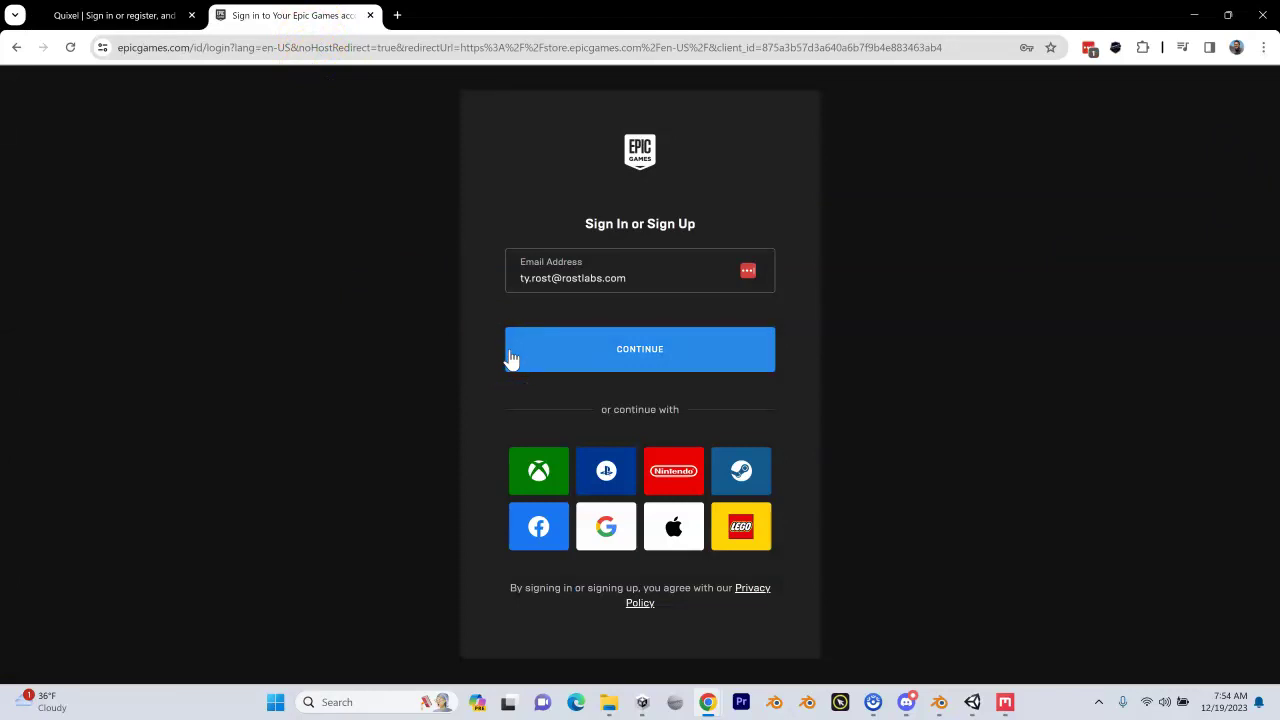
{"action": "left_click", "coordinate": [528, 350]}
{"action": "left_click", "coordinate": [668, 260]}
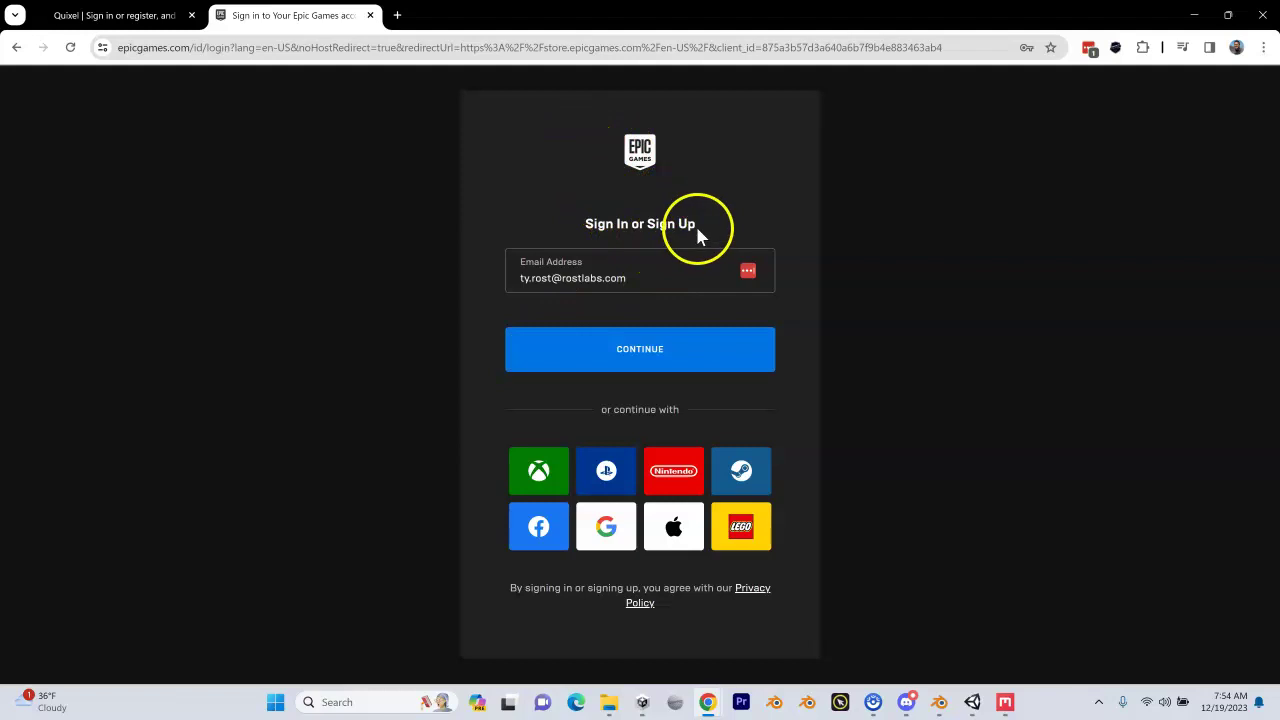
{"action": "left_click", "coordinate": [370, 15]}
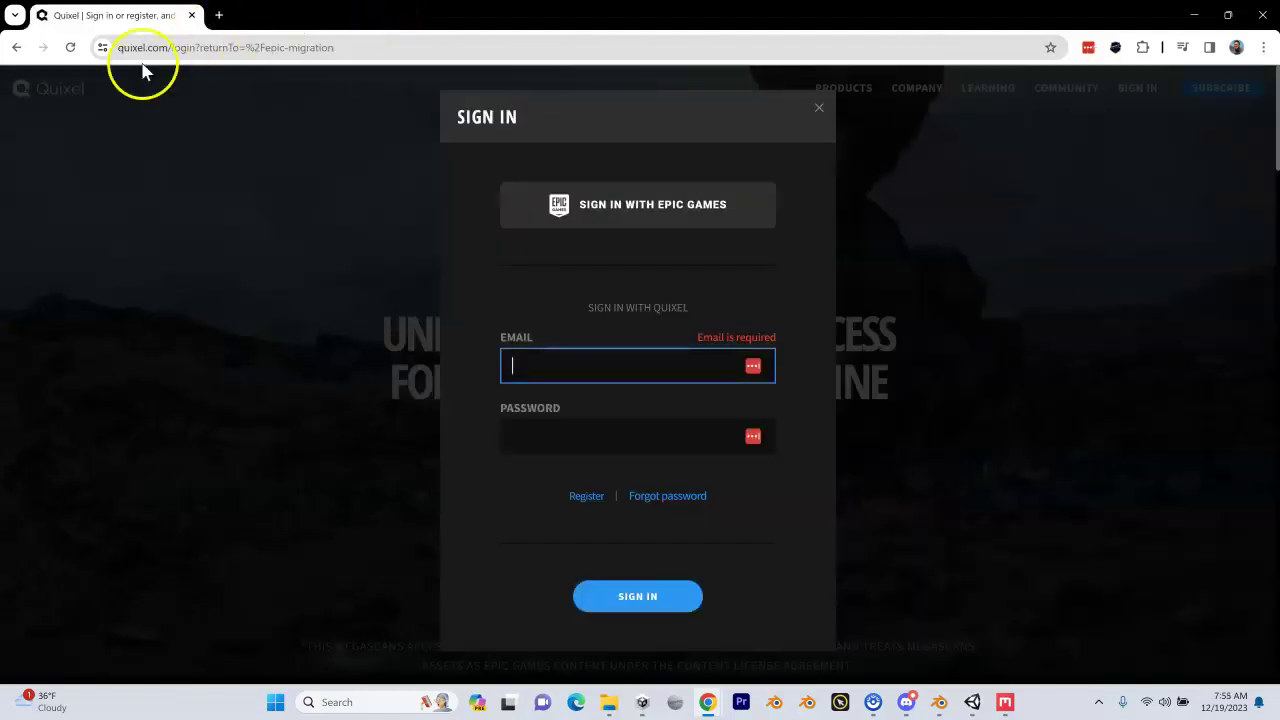
Sign in to Quixel directly with the saved account e-mail and the account password
{"action": "left_click", "coordinate": [581, 355]}
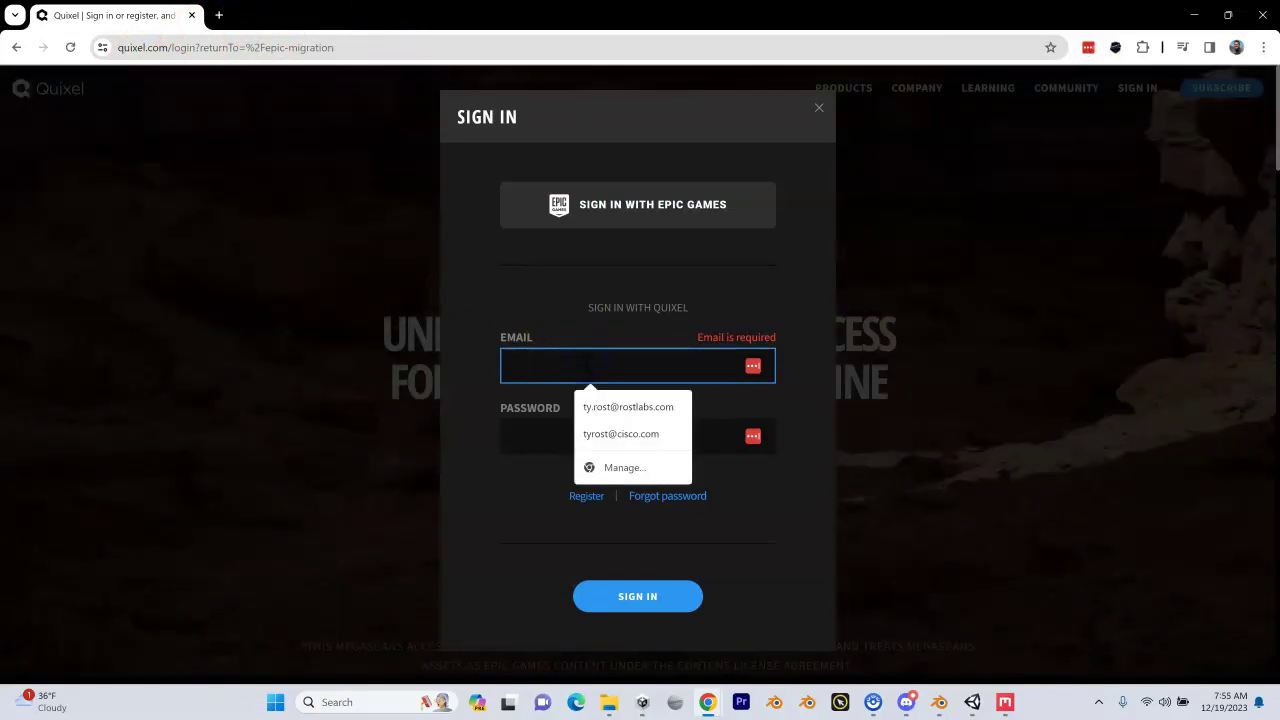
{"action": "left_click", "coordinate": [628, 408]}
{"action": "left_click", "coordinate": [616, 432]}
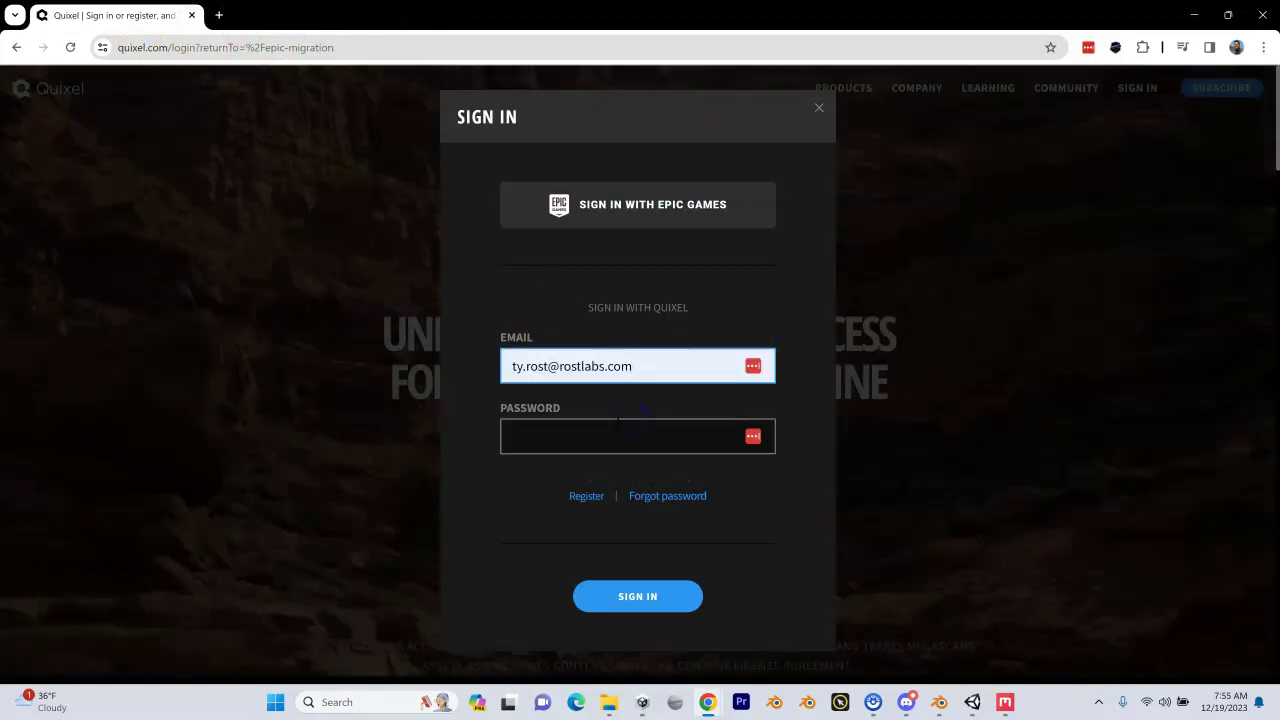
{"action": "type", "text": "•••••••••"}
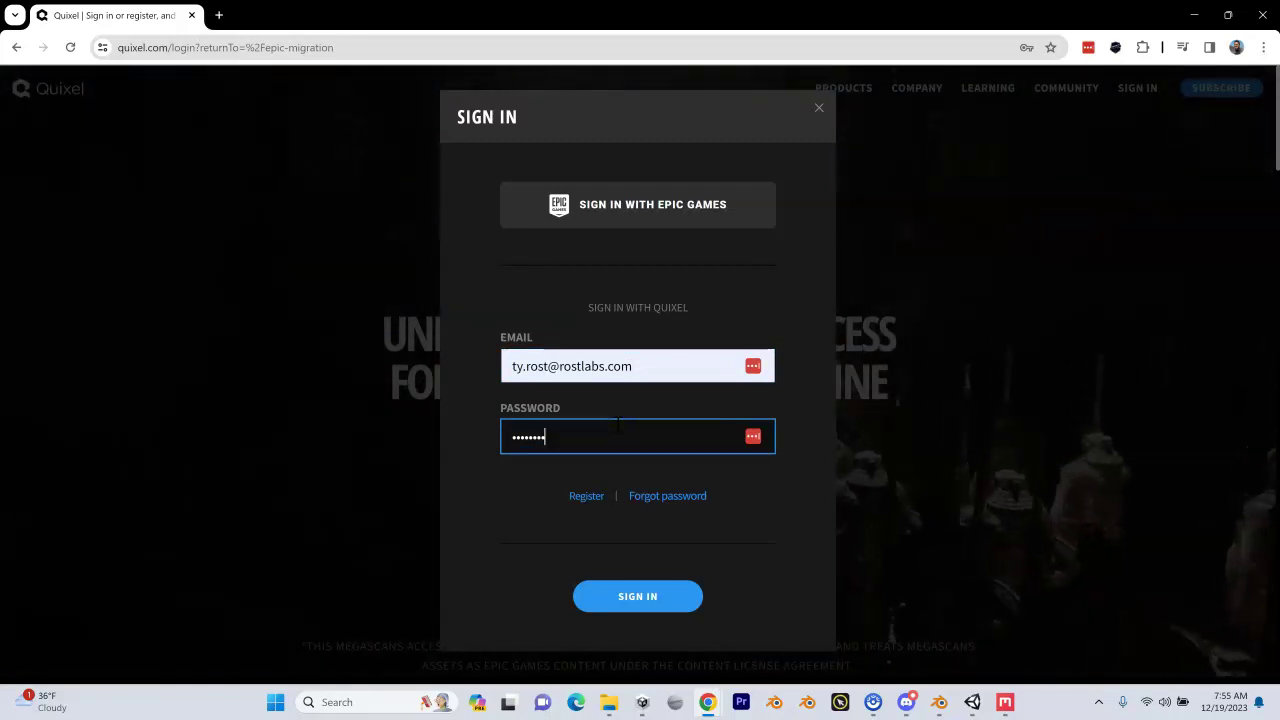
{"action": "key", "text": "Return"}
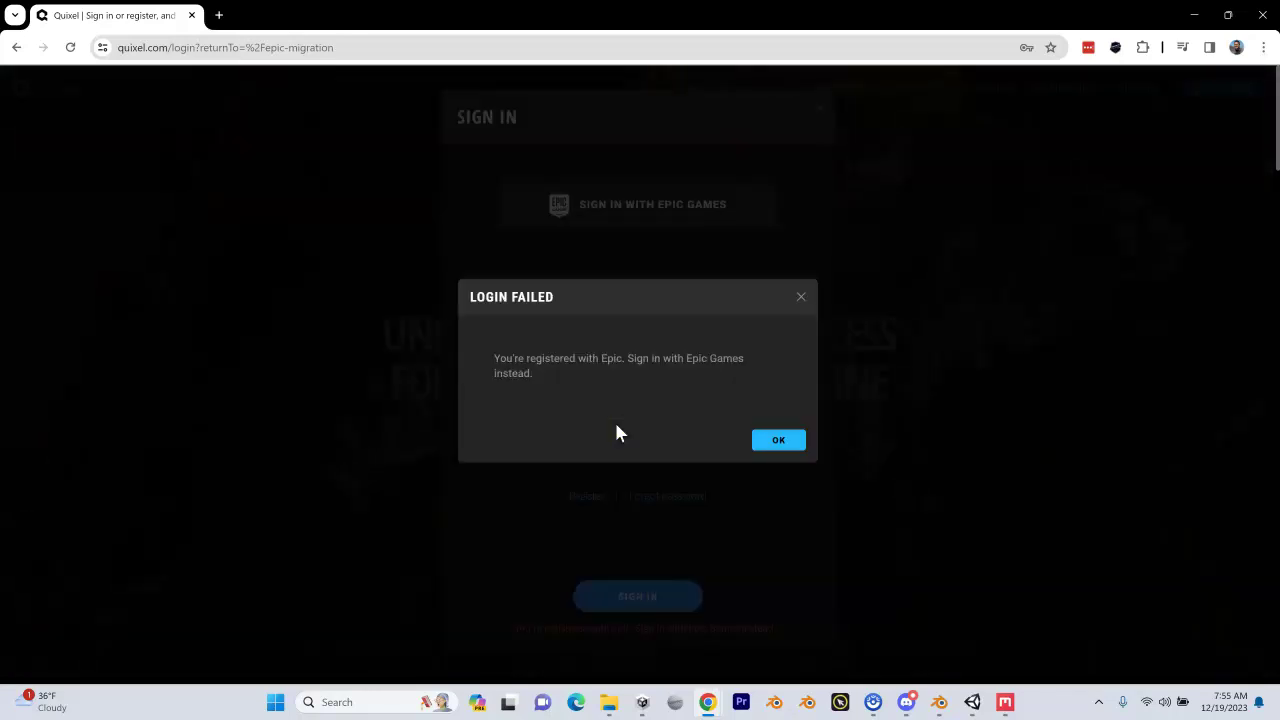
Dismiss the login-failed notice and sign in through Epic Games with the saved credentials
{"action": "left_click", "coordinate": [766, 439]}
{"action": "left_click", "coordinate": [651, 224]}
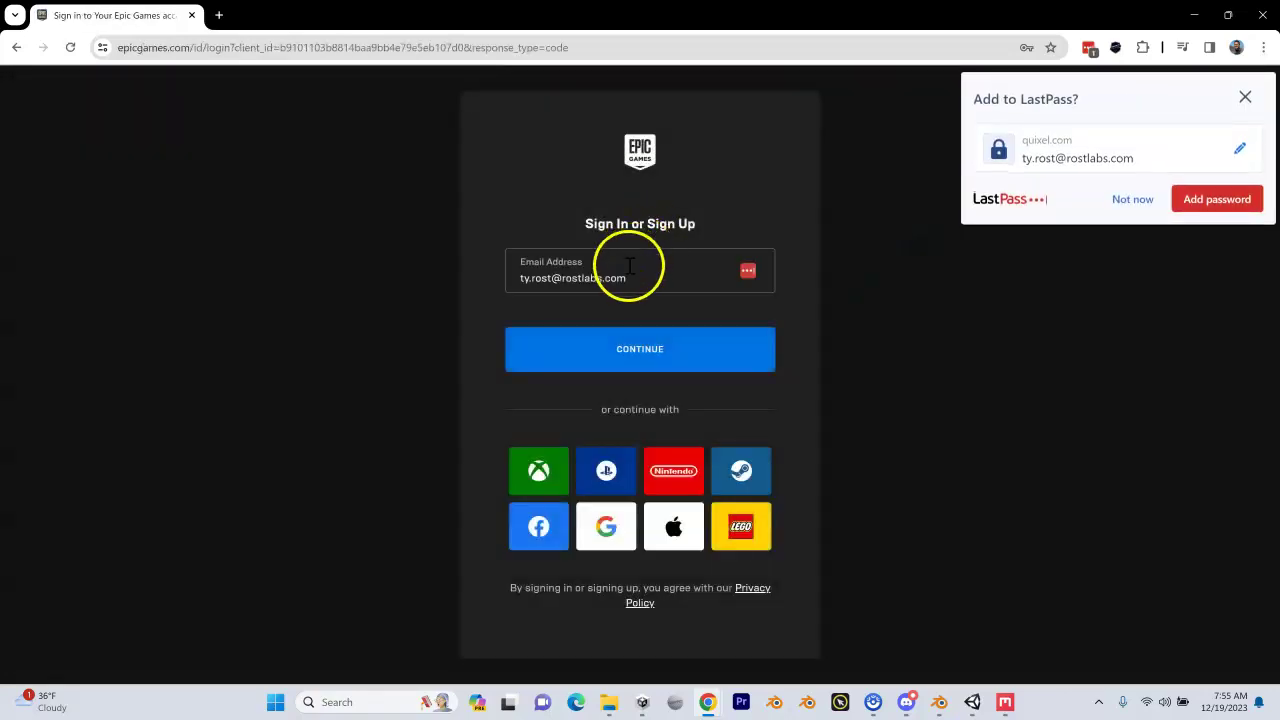
{"action": "left_click", "coordinate": [674, 358]}
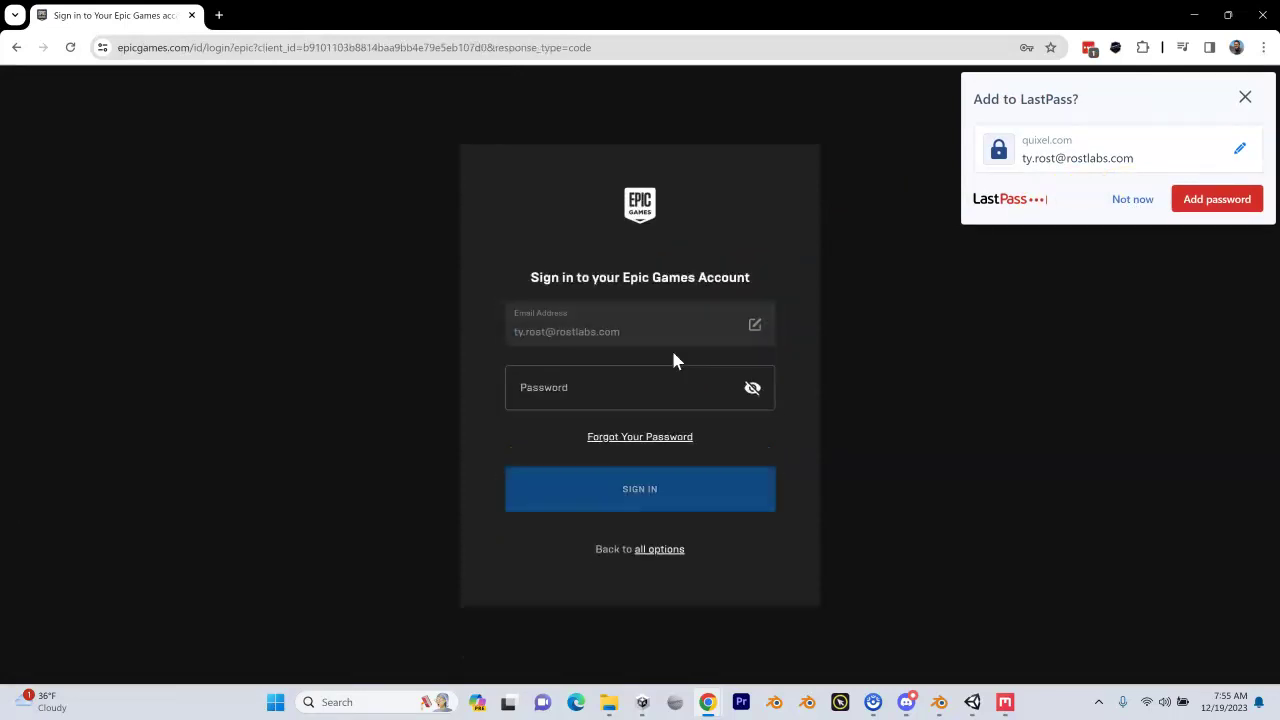
{"action": "left_click", "coordinate": [654, 374]}
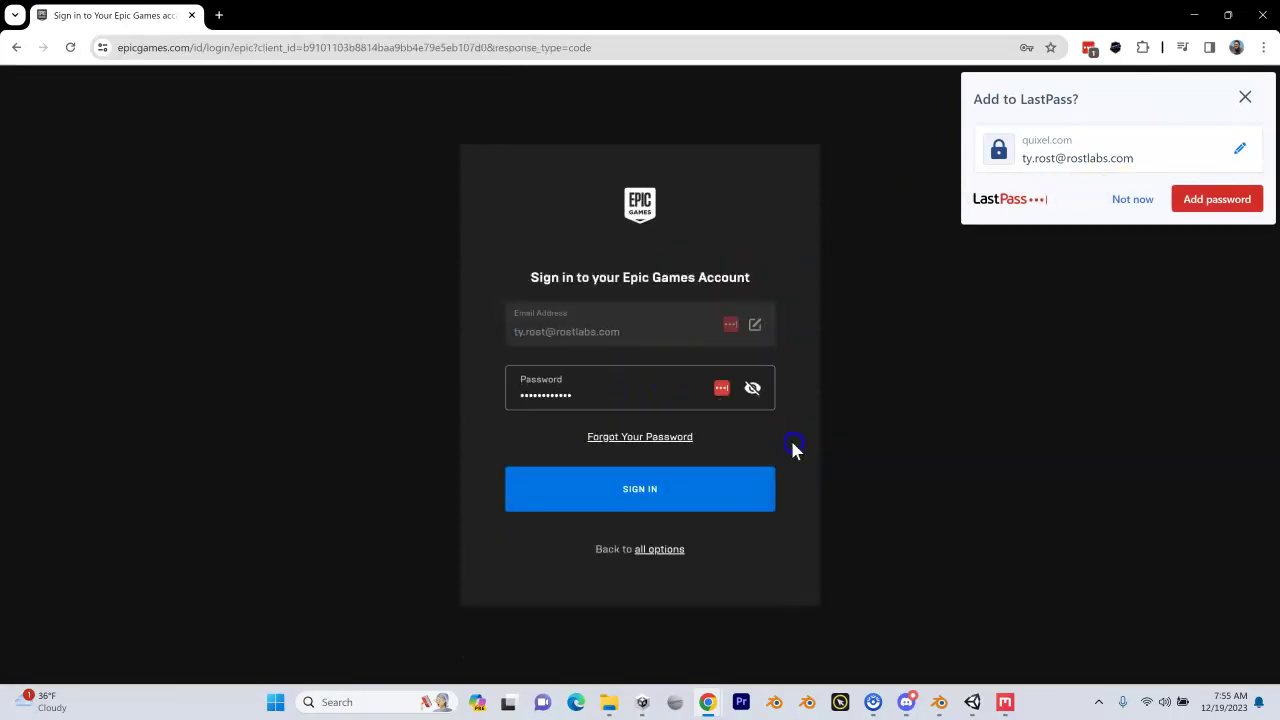
{"action": "left_click", "coordinate": [654, 490]}
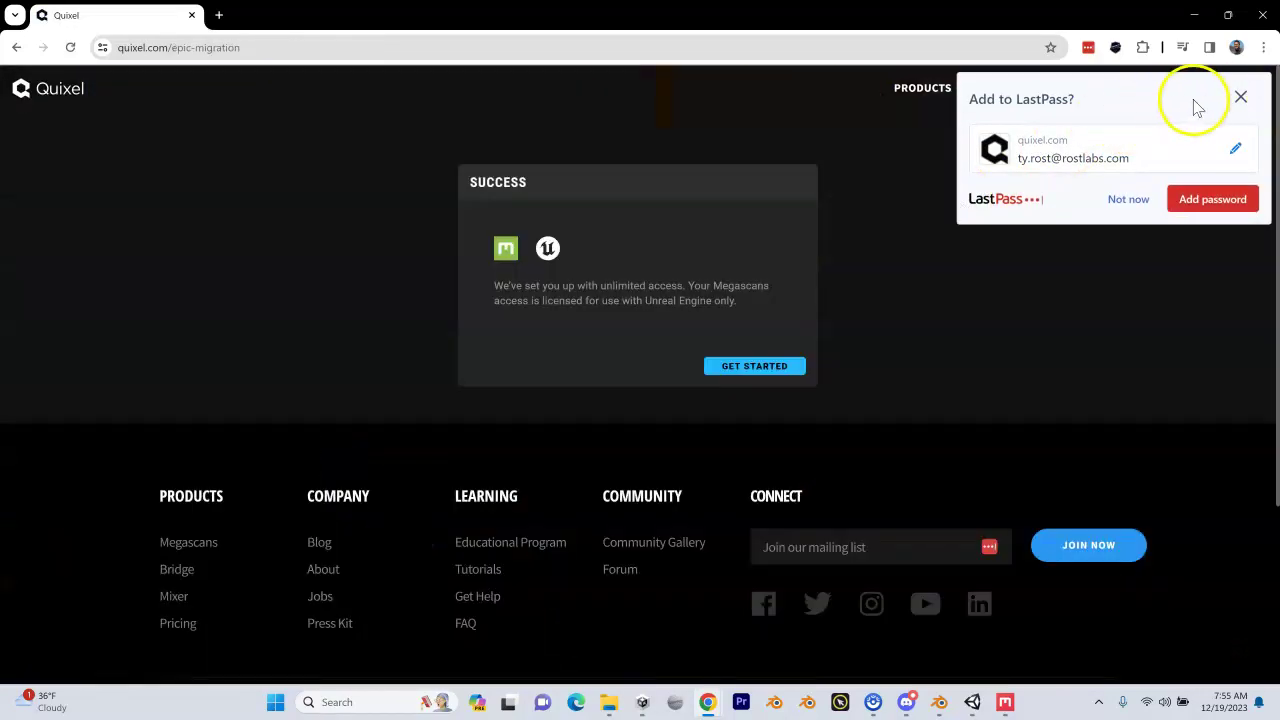
Dismiss the password manager's save prompt and check the notifications and account menu
{"action": "left_click", "coordinate": [1240, 99]}
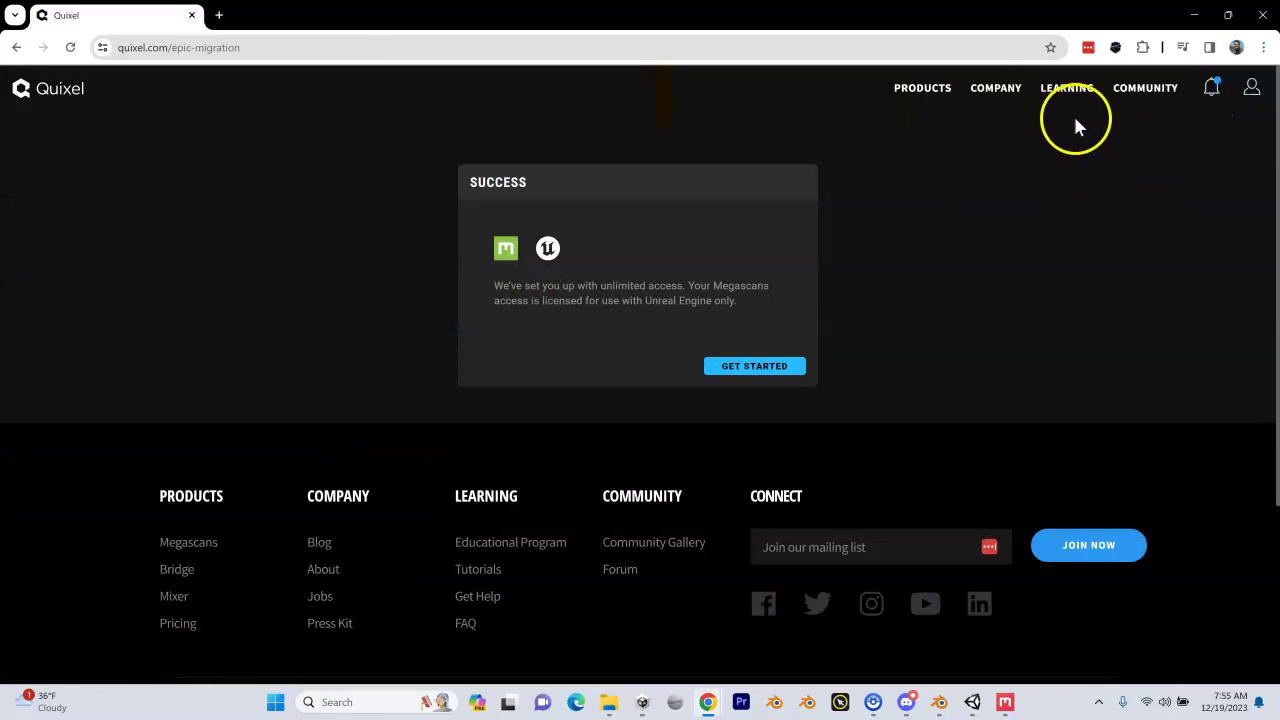
{"action": "left_click", "coordinate": [1212, 92]}
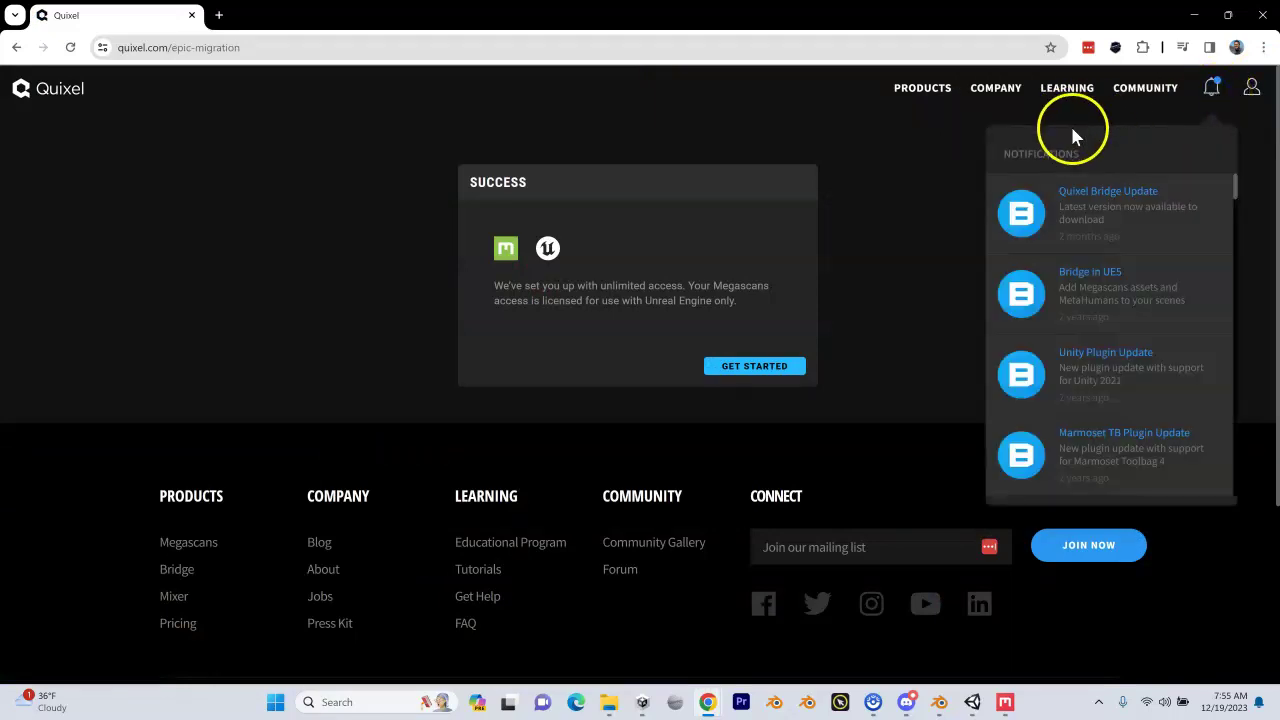
{"action": "left_click", "coordinate": [955, 152]}
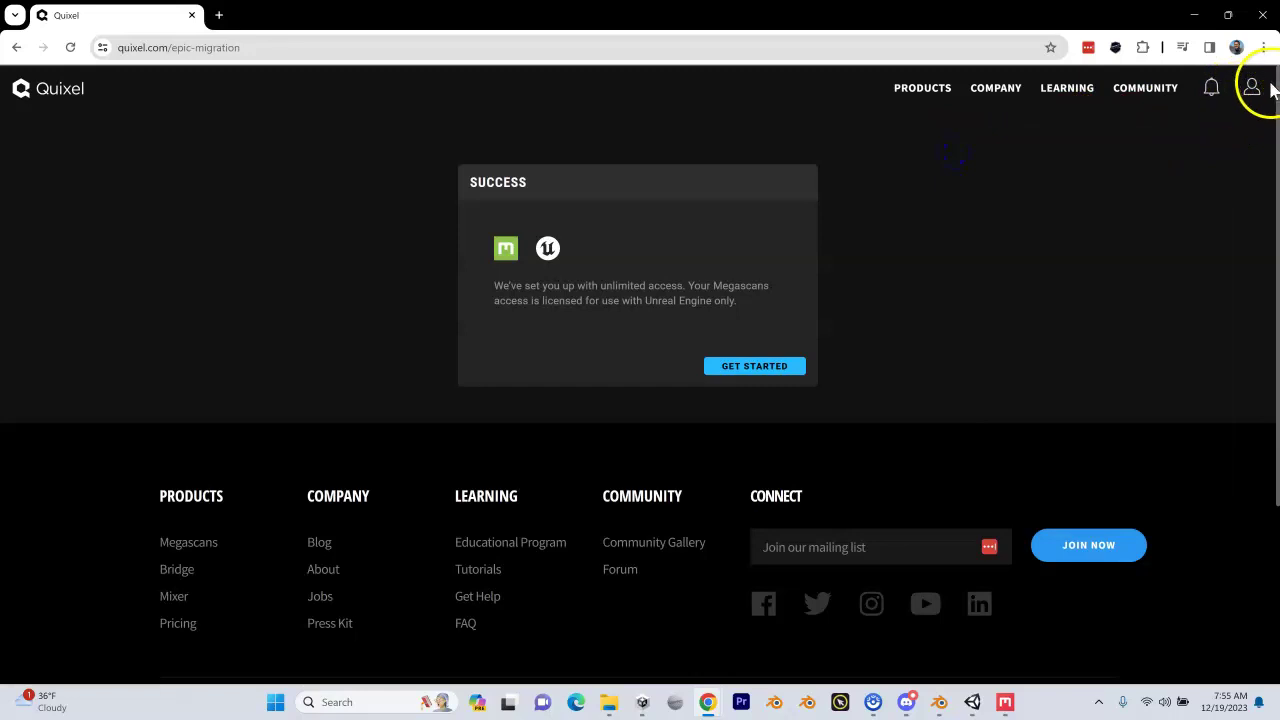
{"action": "left_click", "coordinate": [1251, 88]}
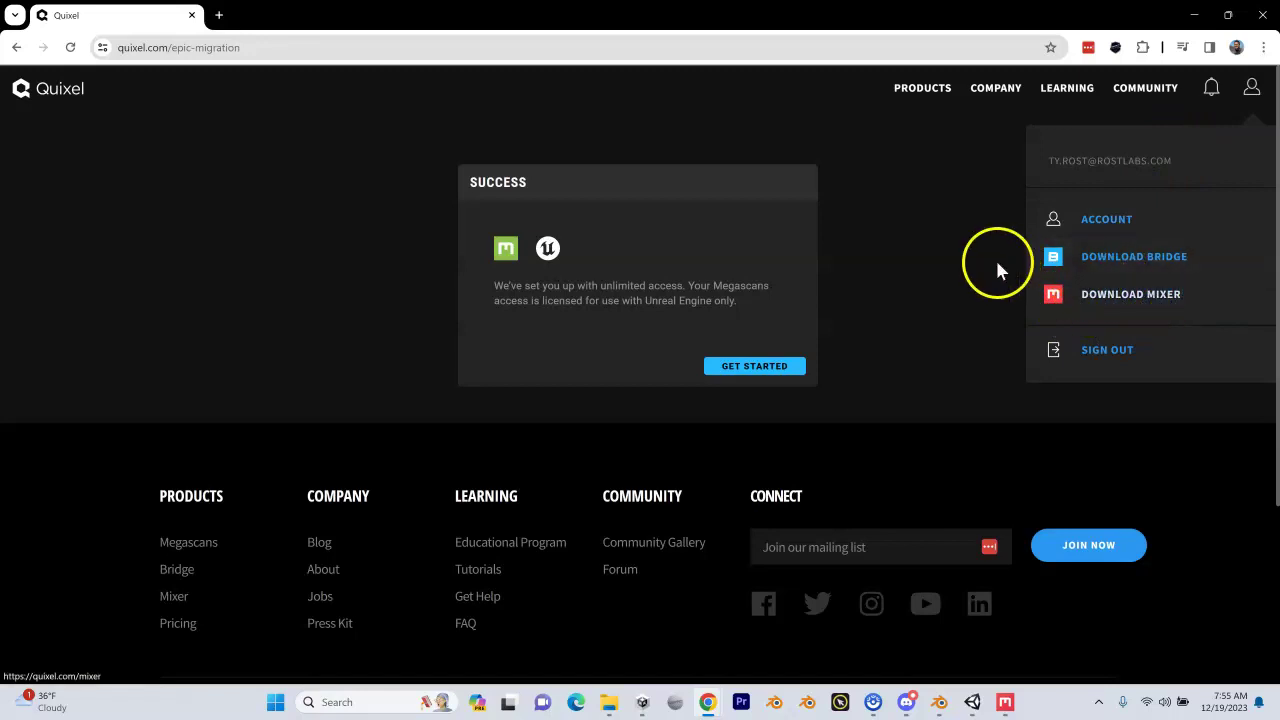
Add a project named Tutorial and start a new 2048 px mix, selecting its default name
{"action": "left_click", "coordinate": [997, 704]}
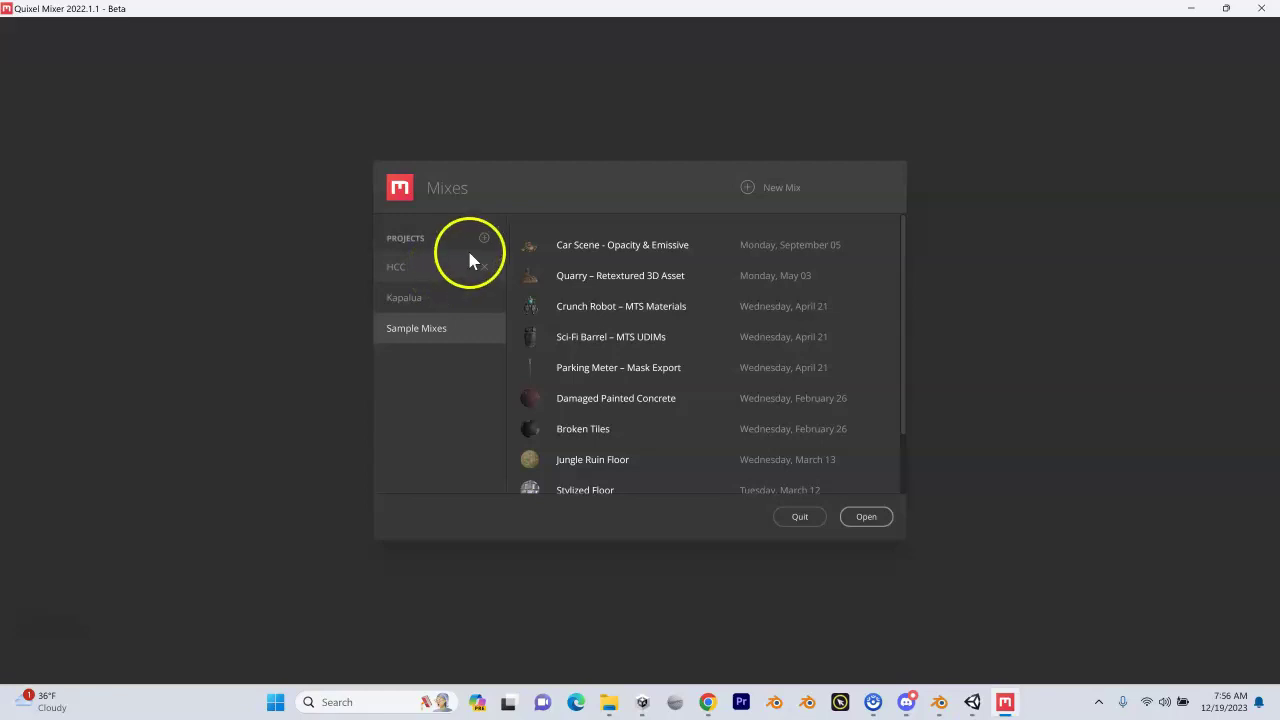
{"action": "left_click", "coordinate": [483, 238]}
{"action": "left_click", "coordinate": [612, 336]}
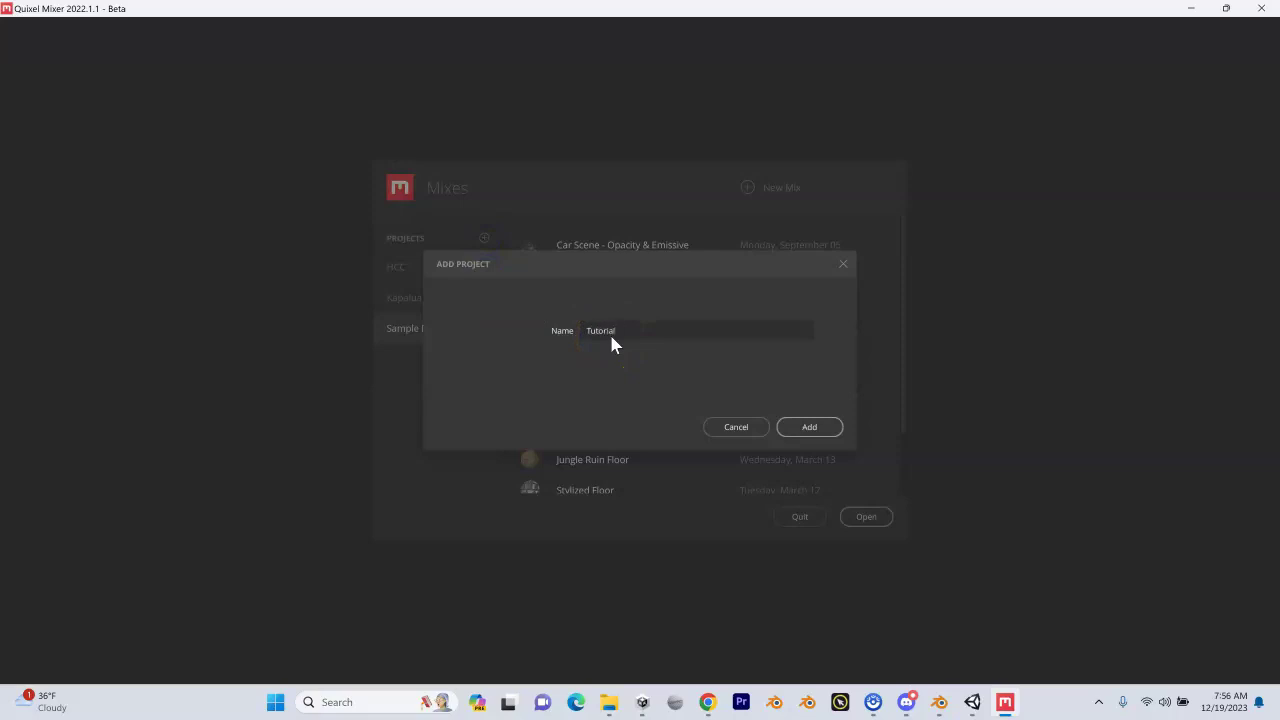
{"action": "left_click", "coordinate": [812, 430]}
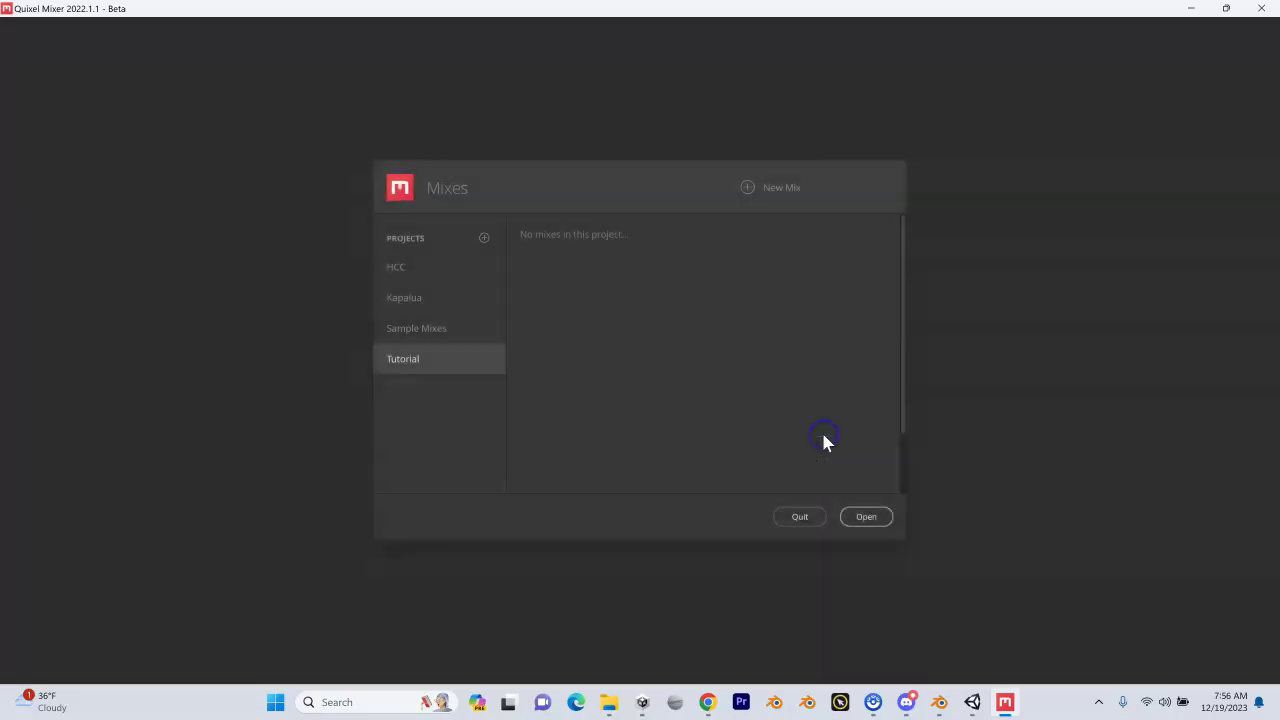
{"action": "left_click", "coordinate": [746, 189]}
{"action": "double_click", "coordinate": [640, 313]}
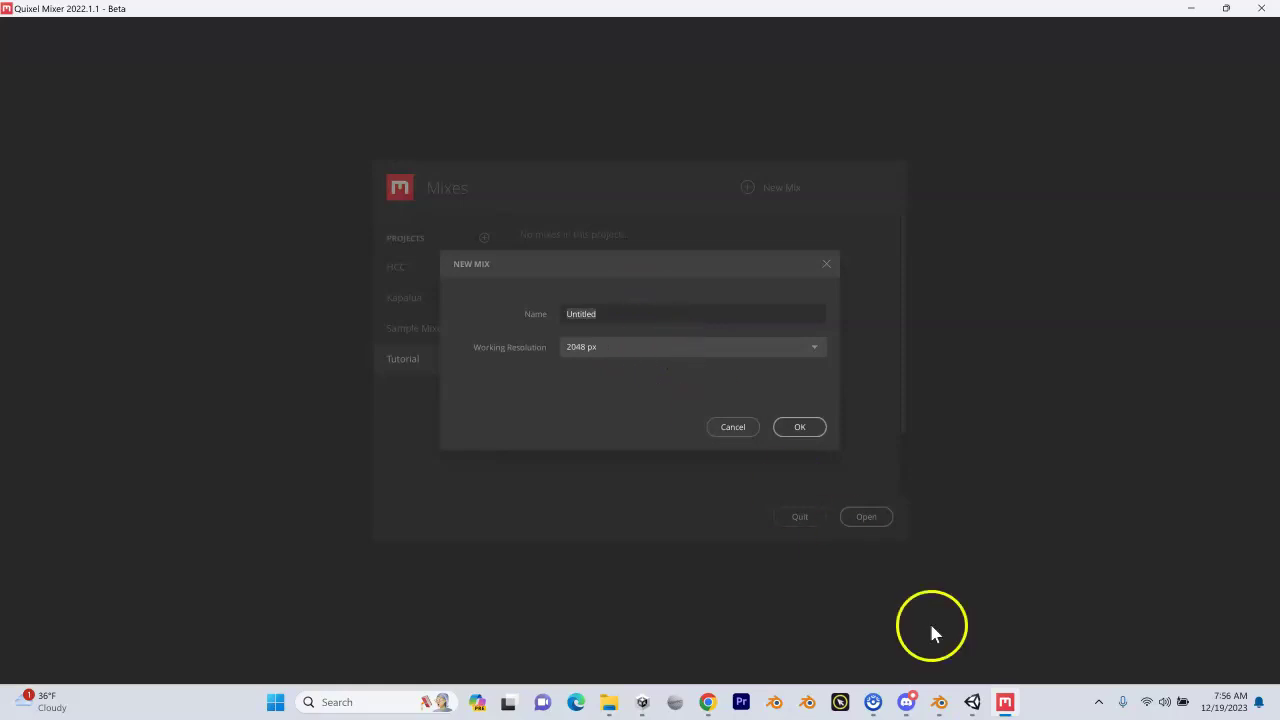
{"action": "left_click", "coordinate": [972, 702]}
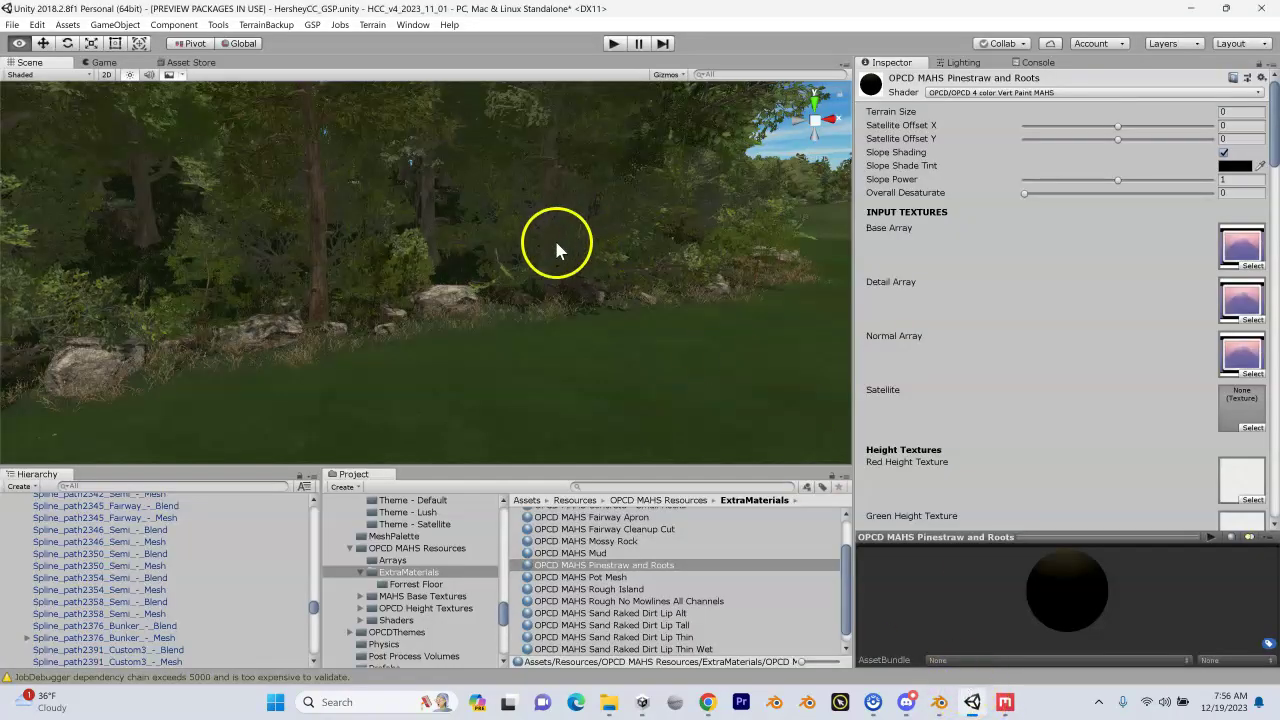
{"action": "right_click_drag", "start_coordinate": [557, 250], "coordinate": [406, 264]}
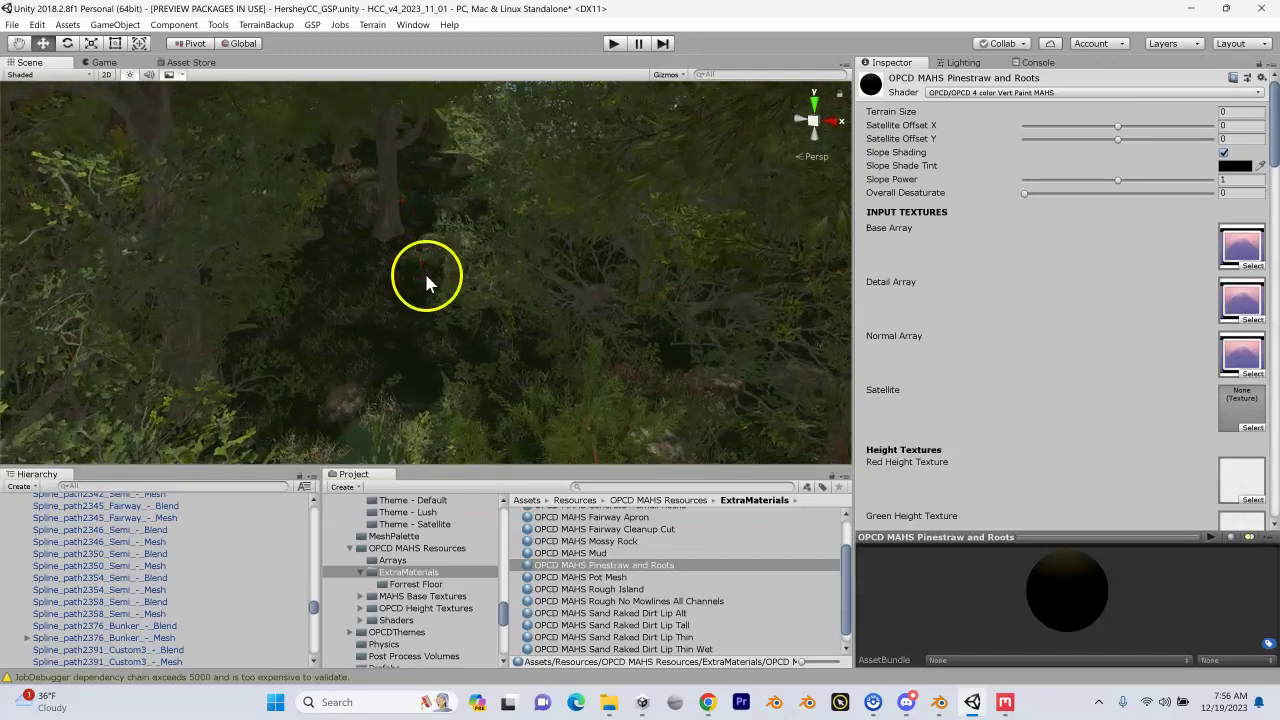
Name the new mix 'Forrest Floor', create it, and tilt the view of the empty plane
{"action": "left_click", "coordinate": [1005, 702]}
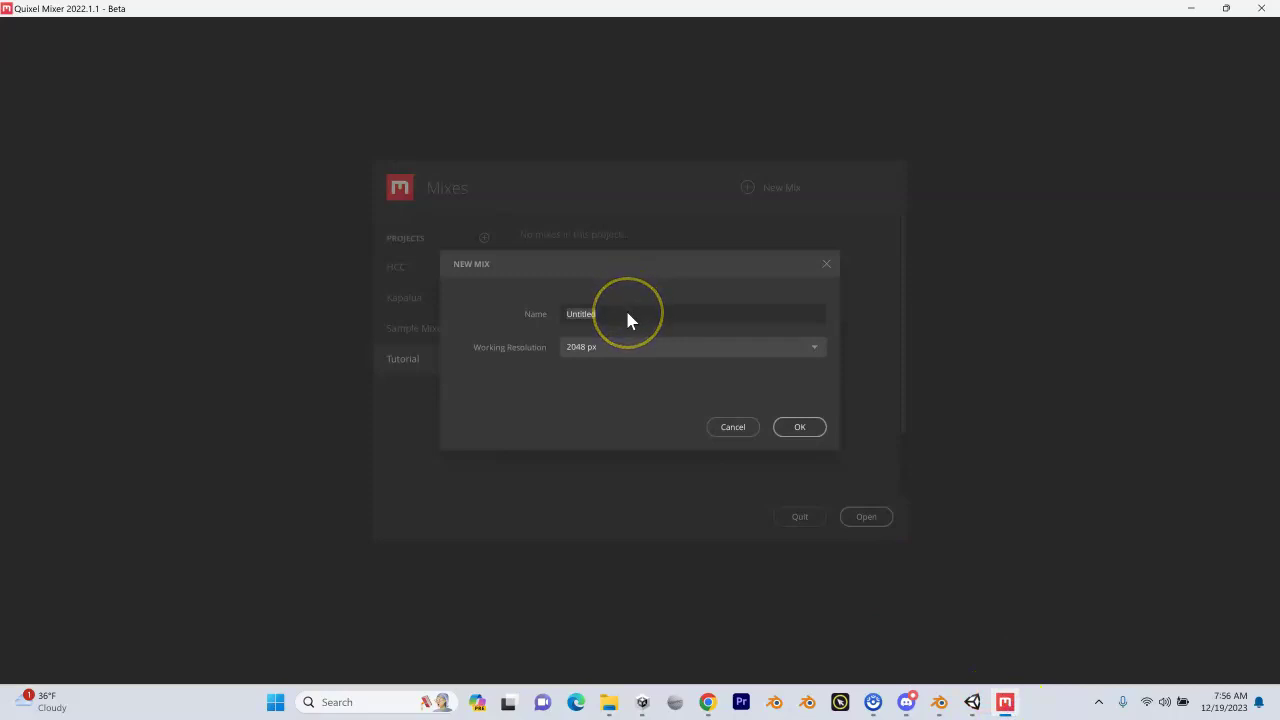
{"action": "type", "text": "Forrest Floor"}
{"action": "left_click", "coordinate": [800, 427]}
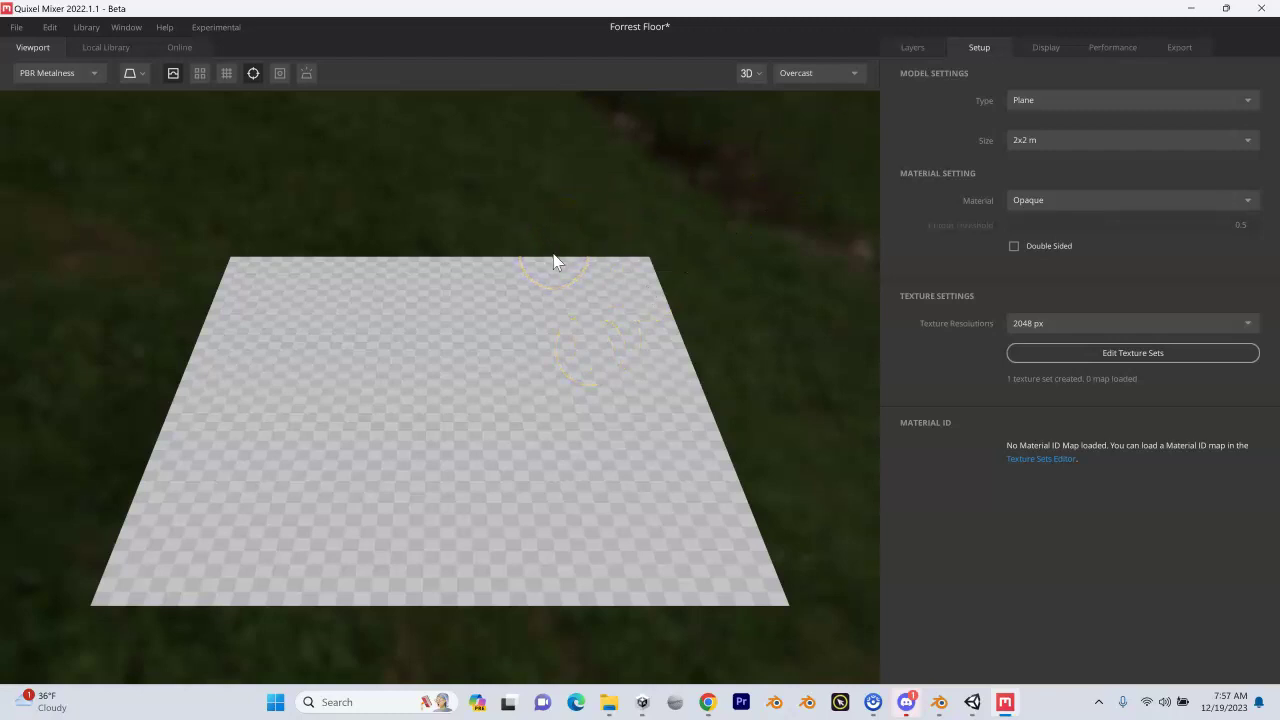
{"action": "mouse_move", "coordinate": [551, 277]}
{"action": "left_mouse_down"}
{"action": "mouse_move", "coordinate": [551, 294]}
{"action": "mouse_move", "coordinate": [551, 263]}
{"action": "left_mouse_up"}
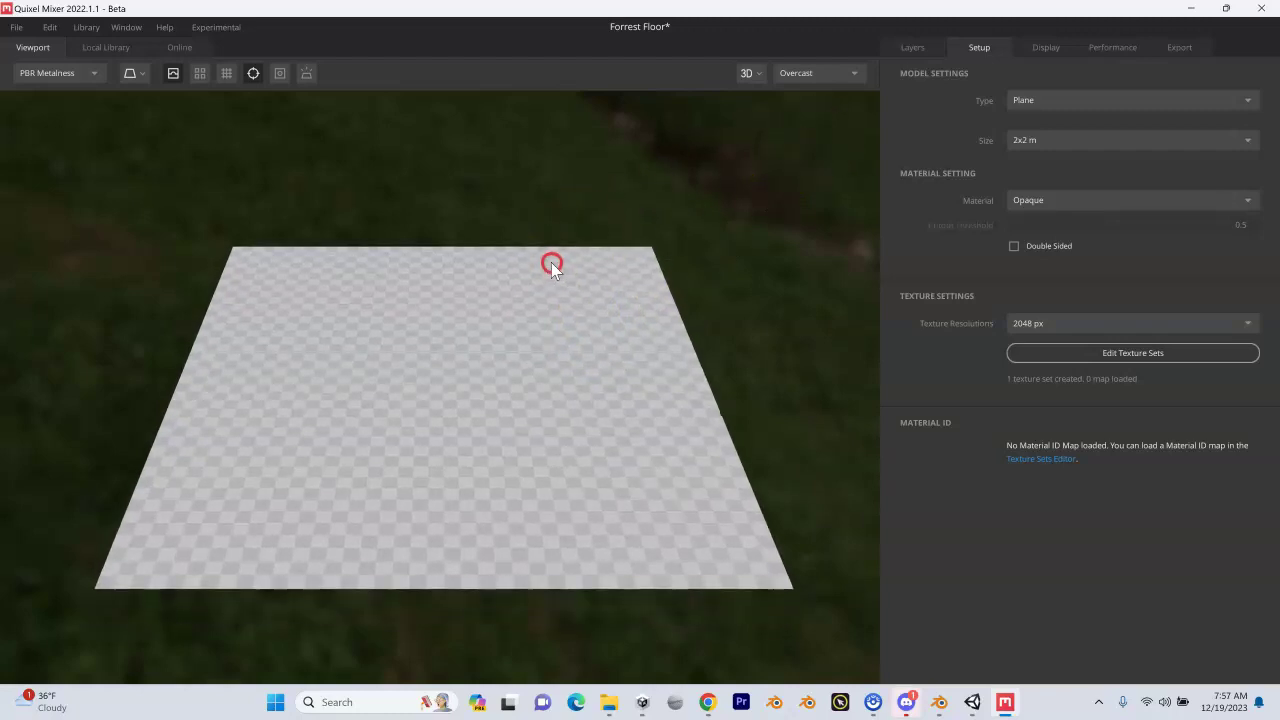
Search the online library for 'leaves' and download Nordic Forest Ground Pine Rocky
{"action": "left_click", "coordinate": [186, 46]}
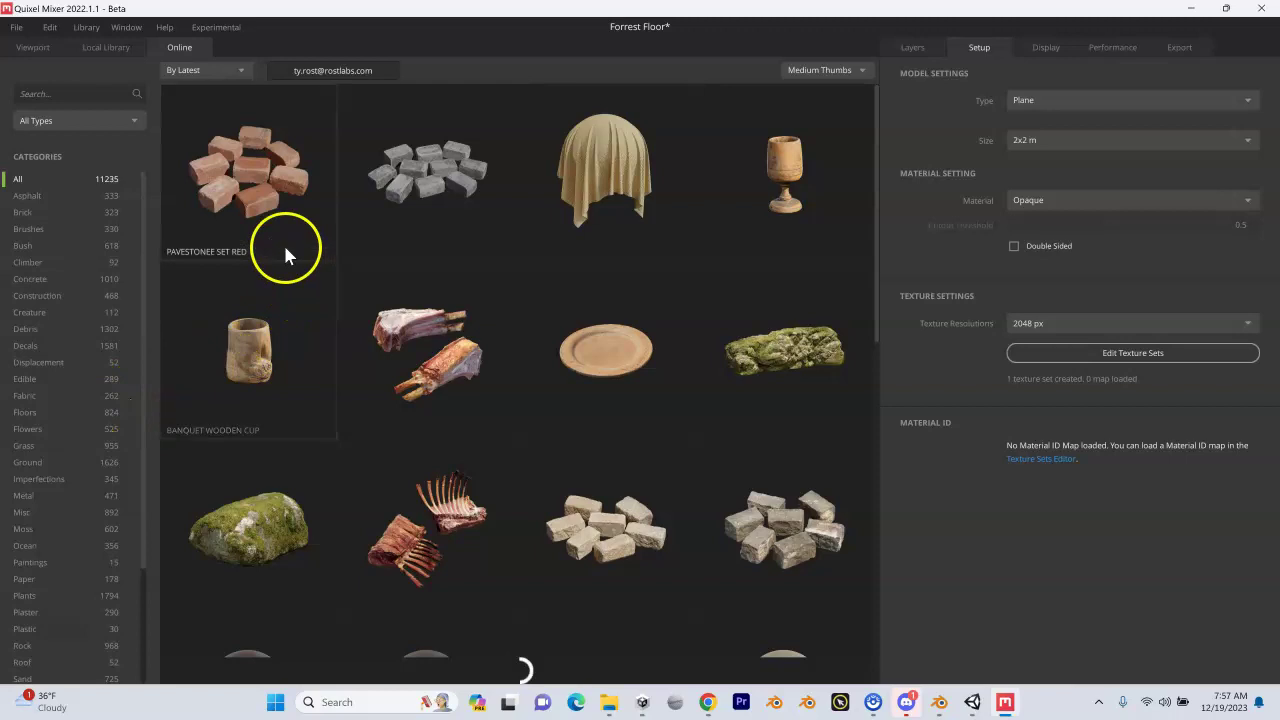
{"action": "left_click", "coordinate": [50, 95]}
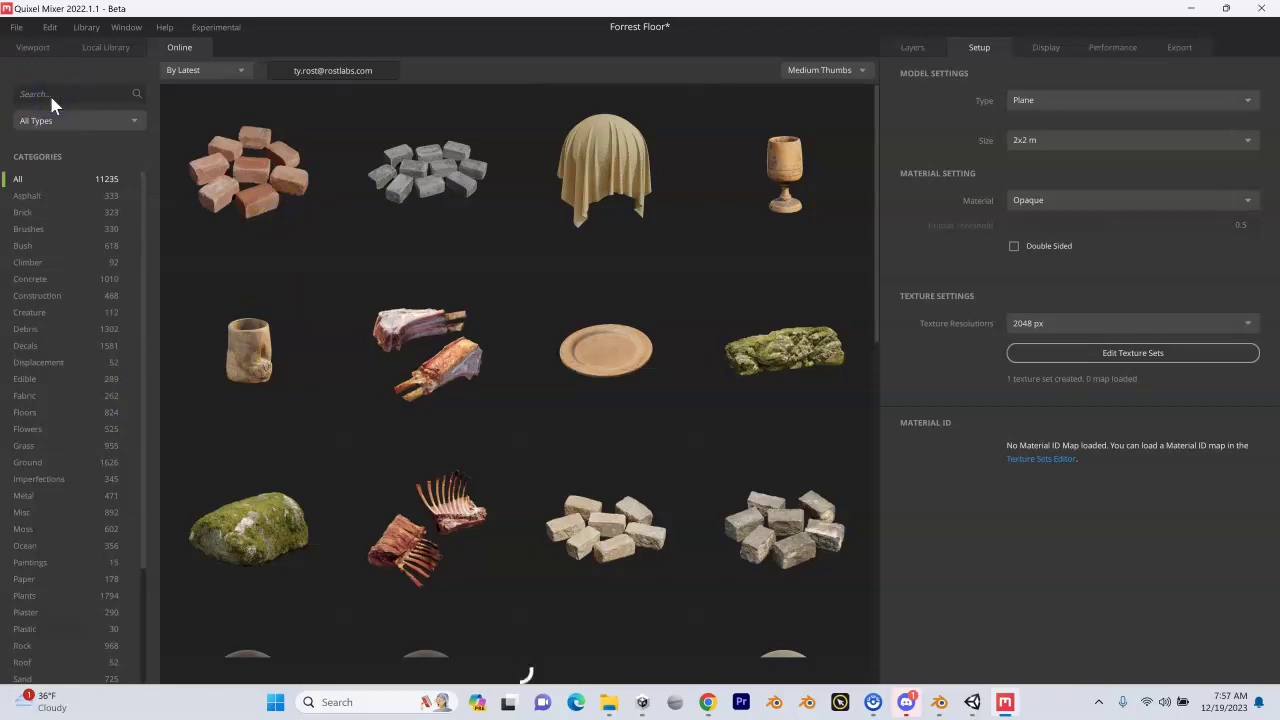
{"action": "type", "text": "leaves"}
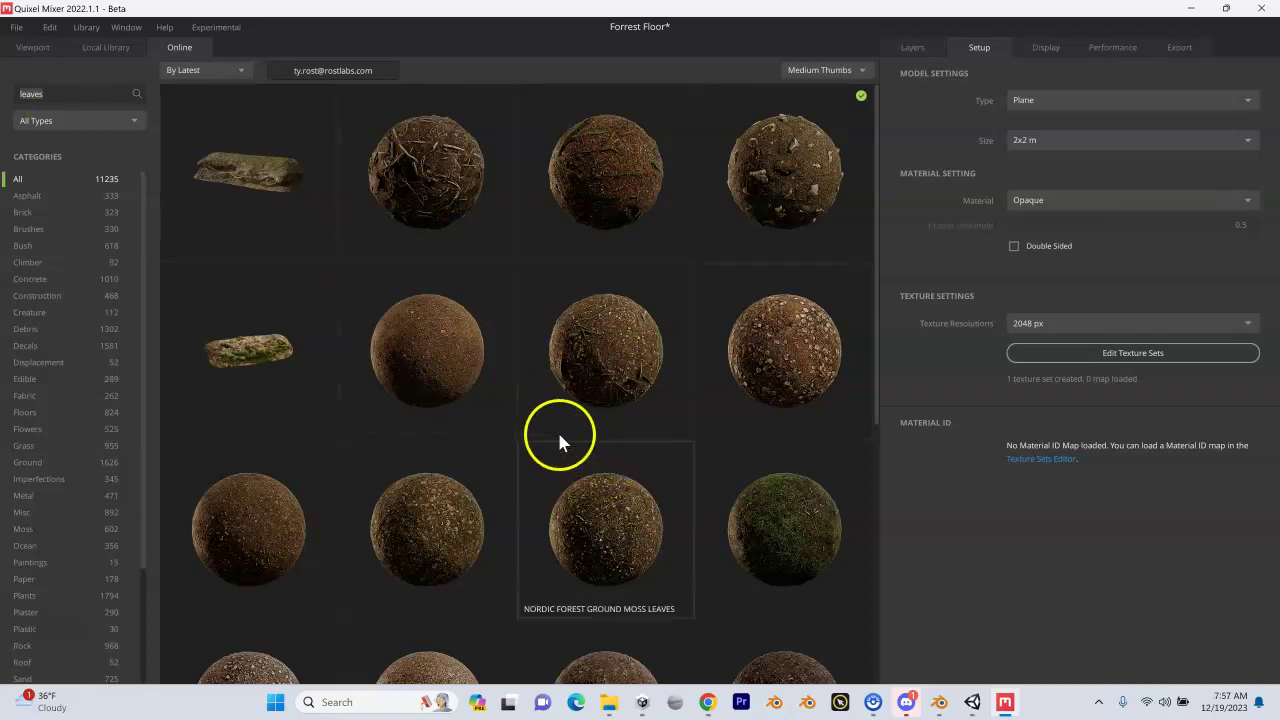
{"action": "left_click", "coordinate": [764, 177]}
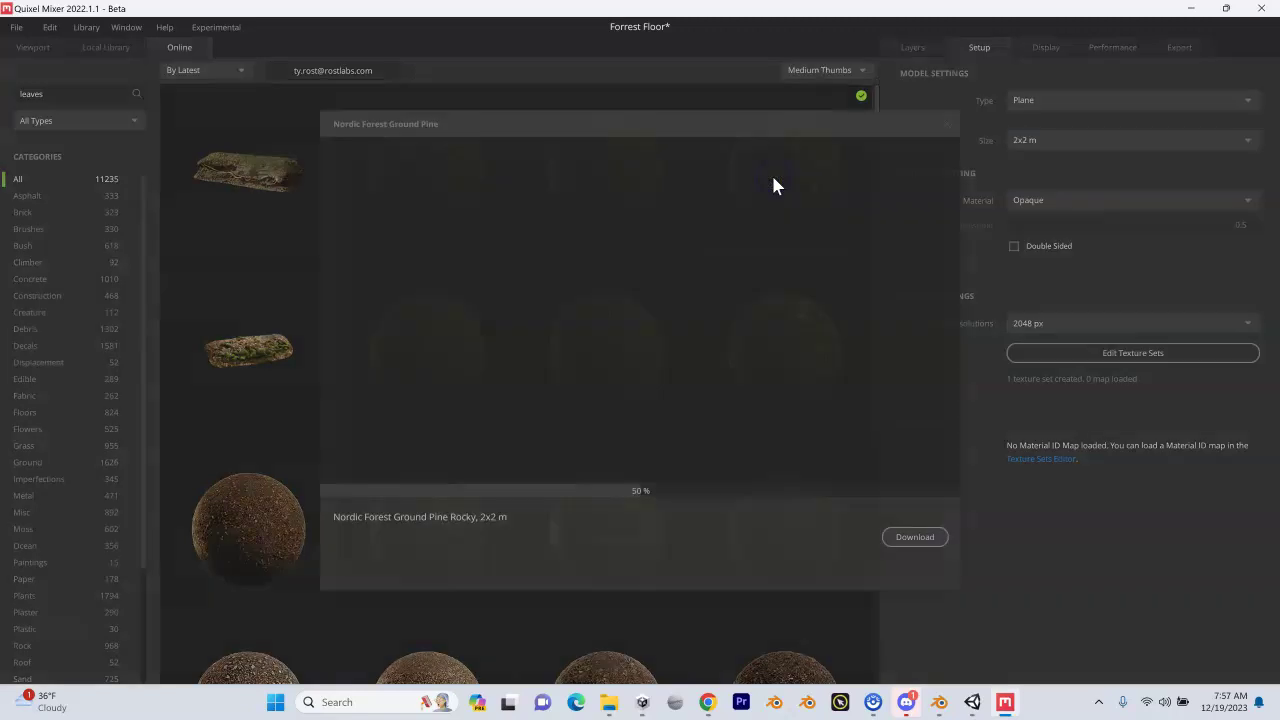
{"action": "left_click", "coordinate": [567, 503]}
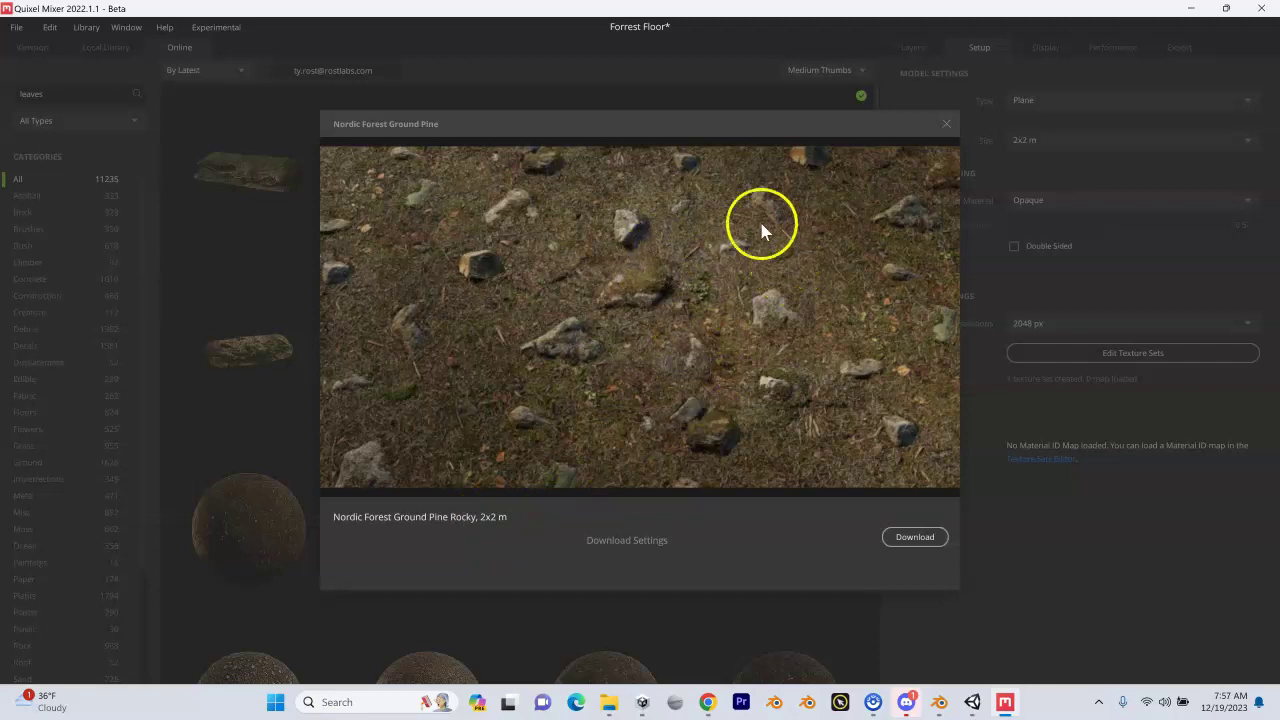
{"action": "left_click", "coordinate": [893, 539]}
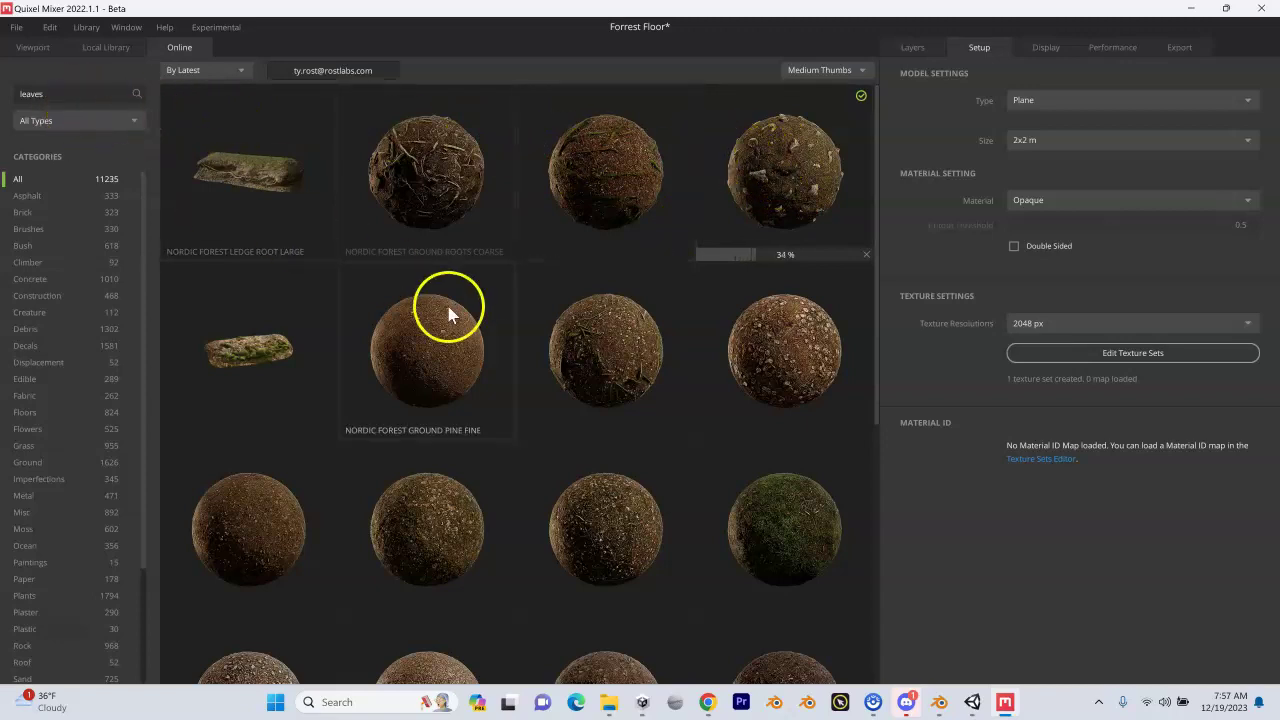
Scroll the 'leaves' results and download the Dry Fallen Leaves 2x2 m surface
{"action": "scroll", "coordinate": [449, 309], "scroll_direction": "down", "scroll_amount": 2}
{"action": "scroll", "coordinate": [449, 314], "scroll_direction": "down", "scroll_amount": 5}
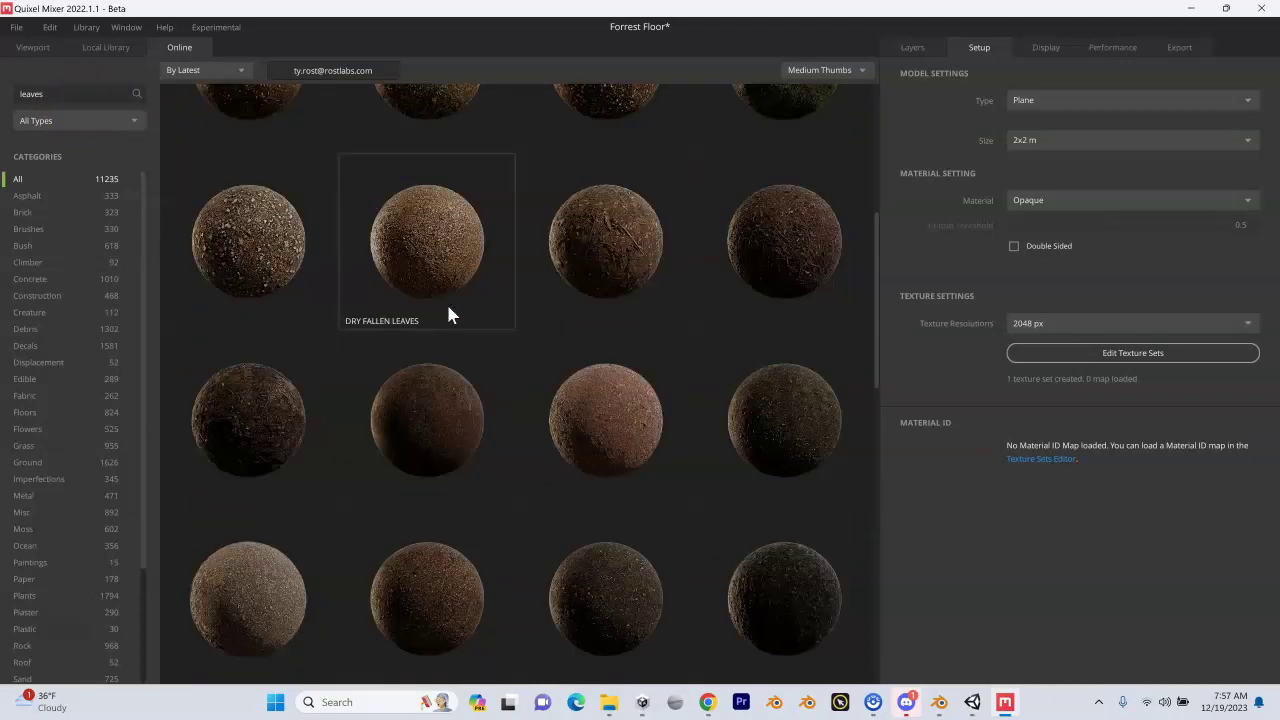
{"action": "scroll", "coordinate": [448, 315], "scroll_direction": "down", "scroll_amount": 3}
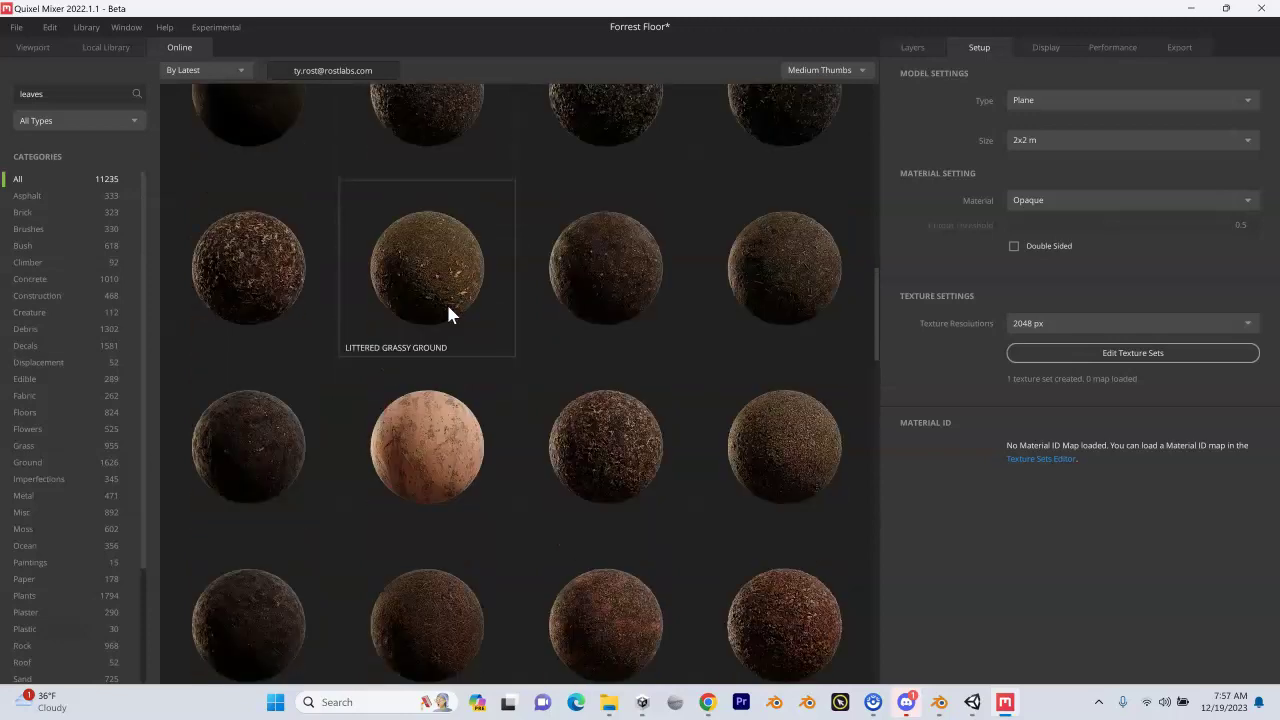
{"action": "left_click", "coordinate": [589, 441]}
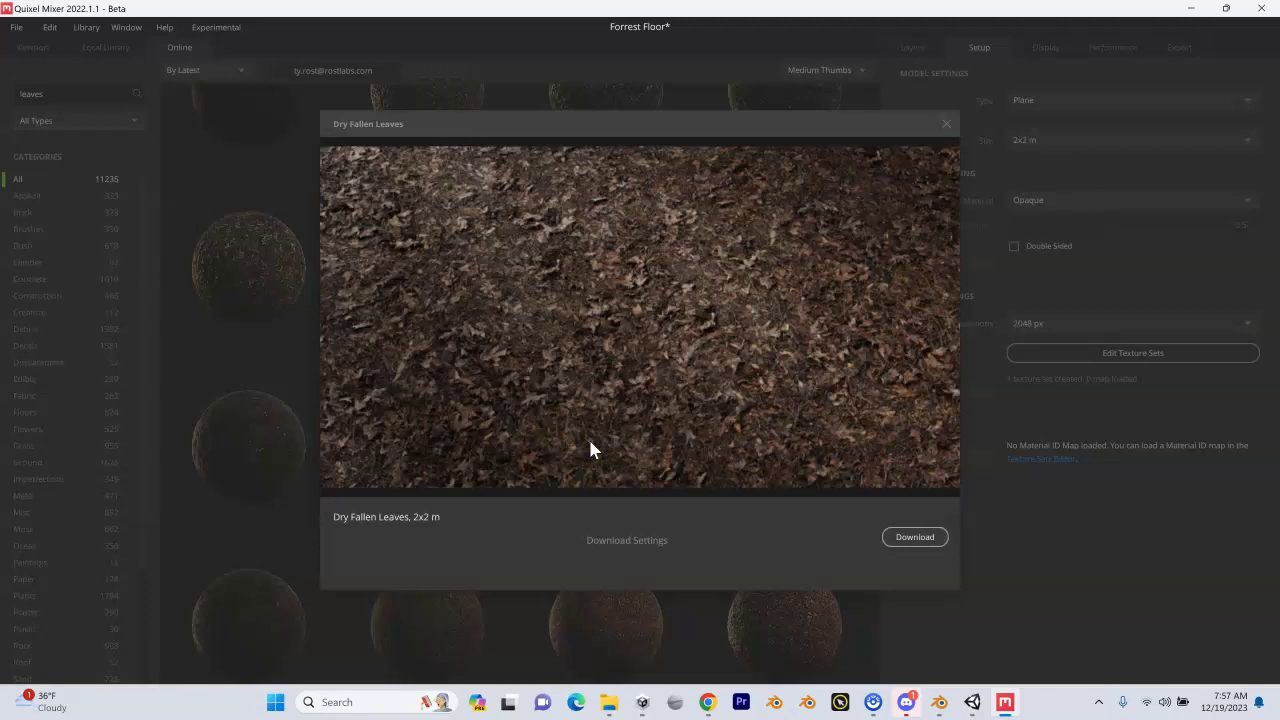
{"action": "left_click", "coordinate": [588, 432]}
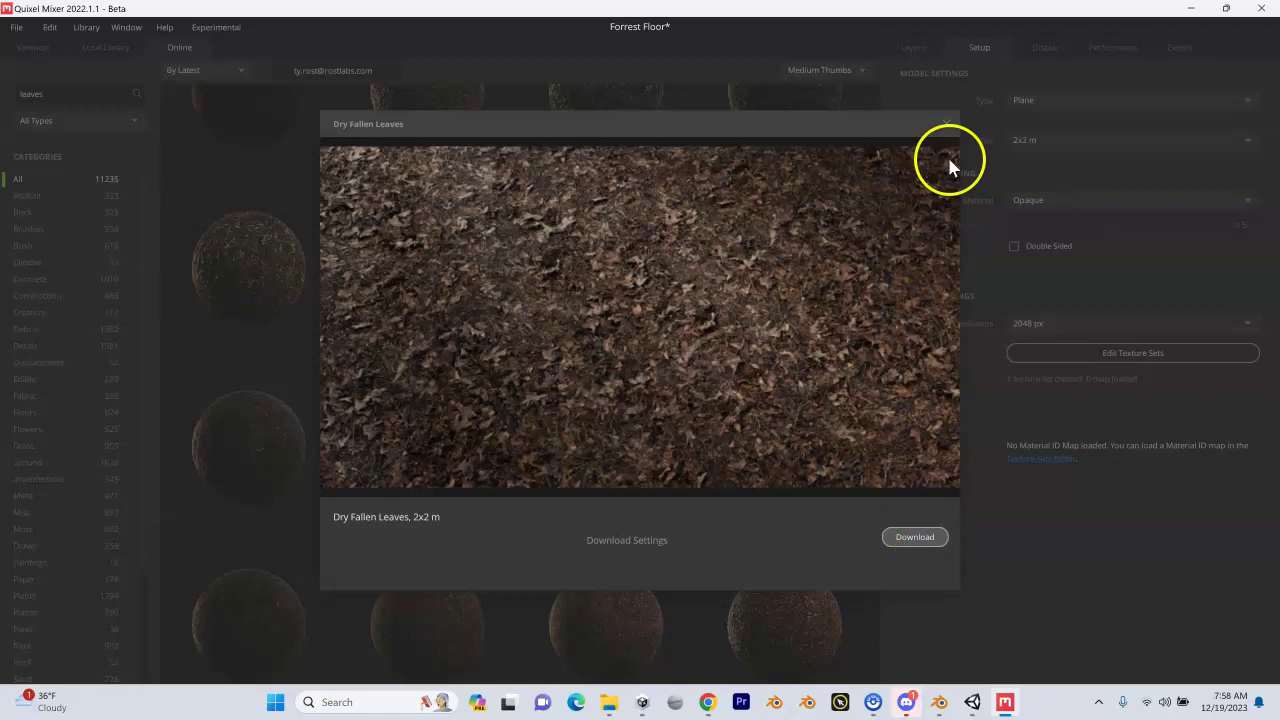
{"action": "left_click", "coordinate": [915, 537]}
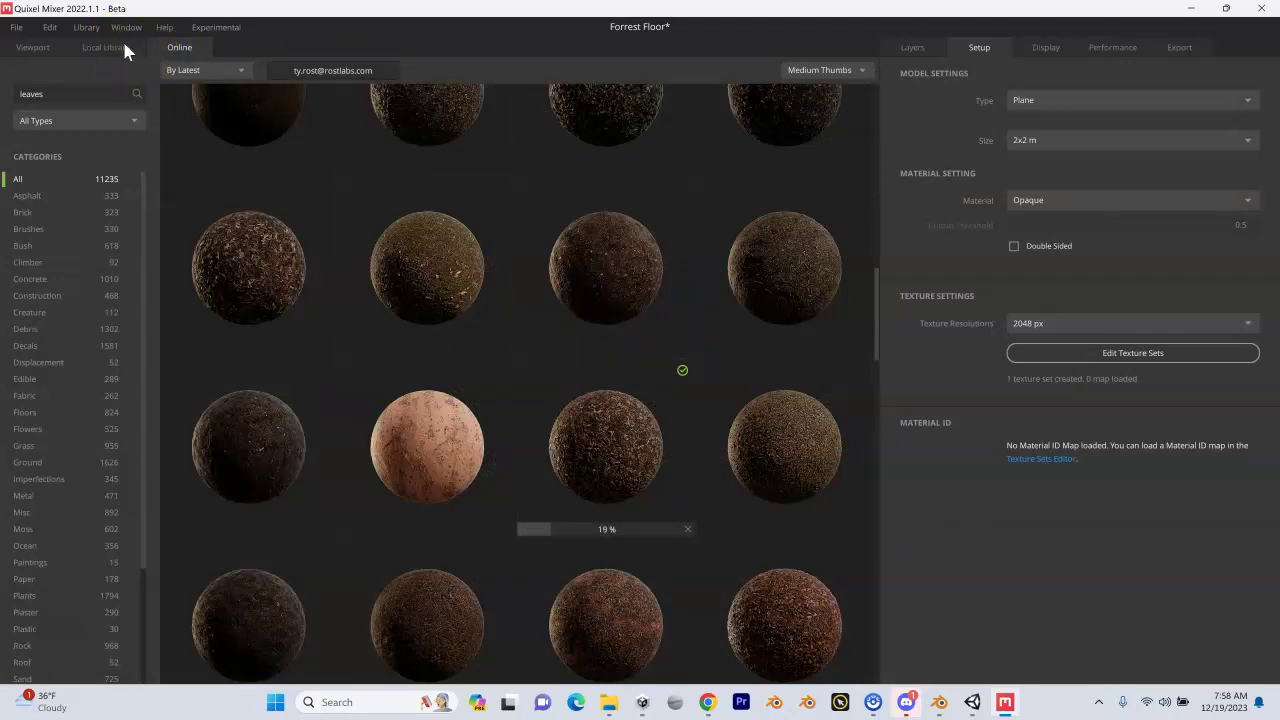
Add Nordic Forest Ground Pine Rocky from the Local Library as the first layer
{"action": "left_click", "coordinate": [916, 46]}
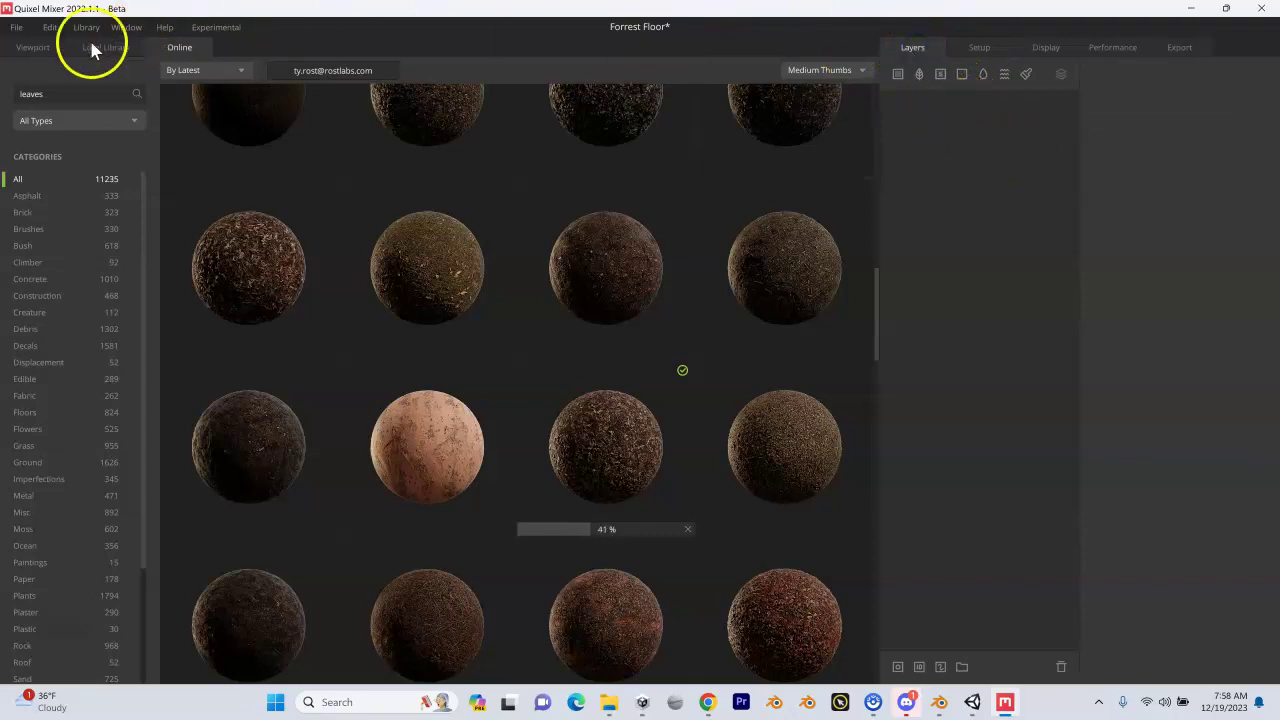
{"action": "left_click", "coordinate": [38, 47]}
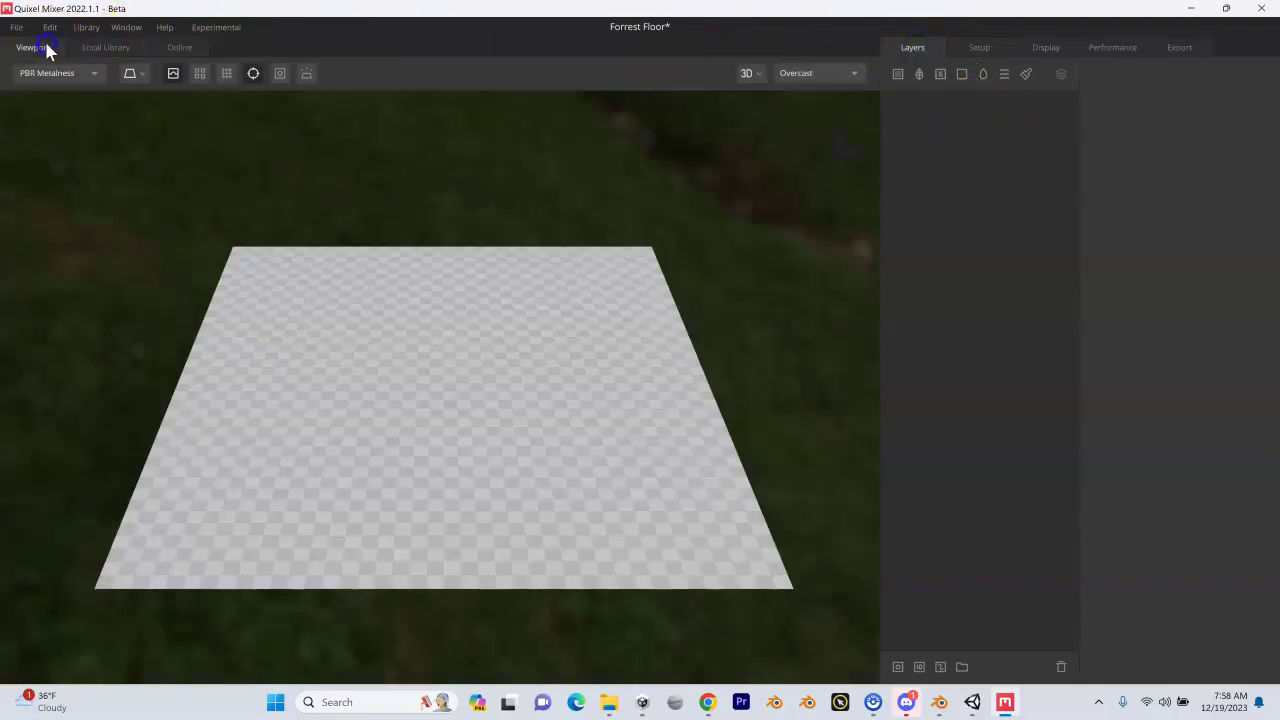
{"action": "left_click", "coordinate": [108, 48]}
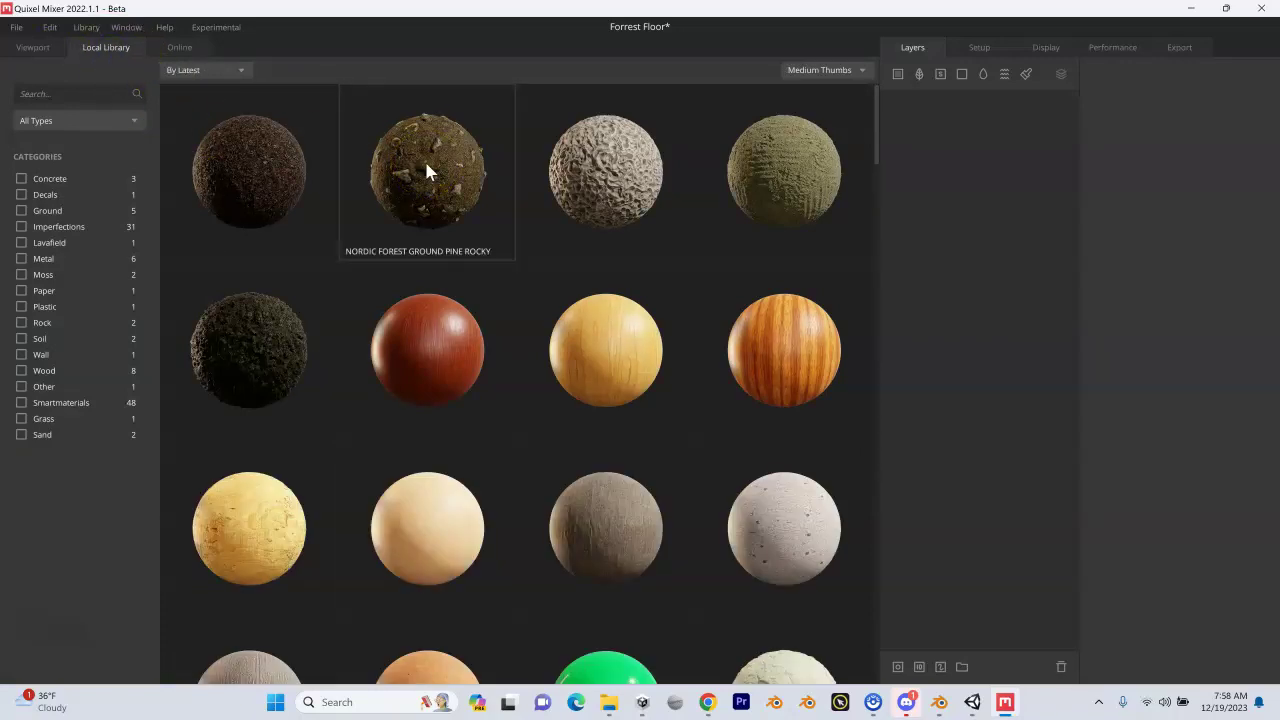
{"action": "left_click_drag", "start_coordinate": [426, 166], "coordinate": [979, 172]}
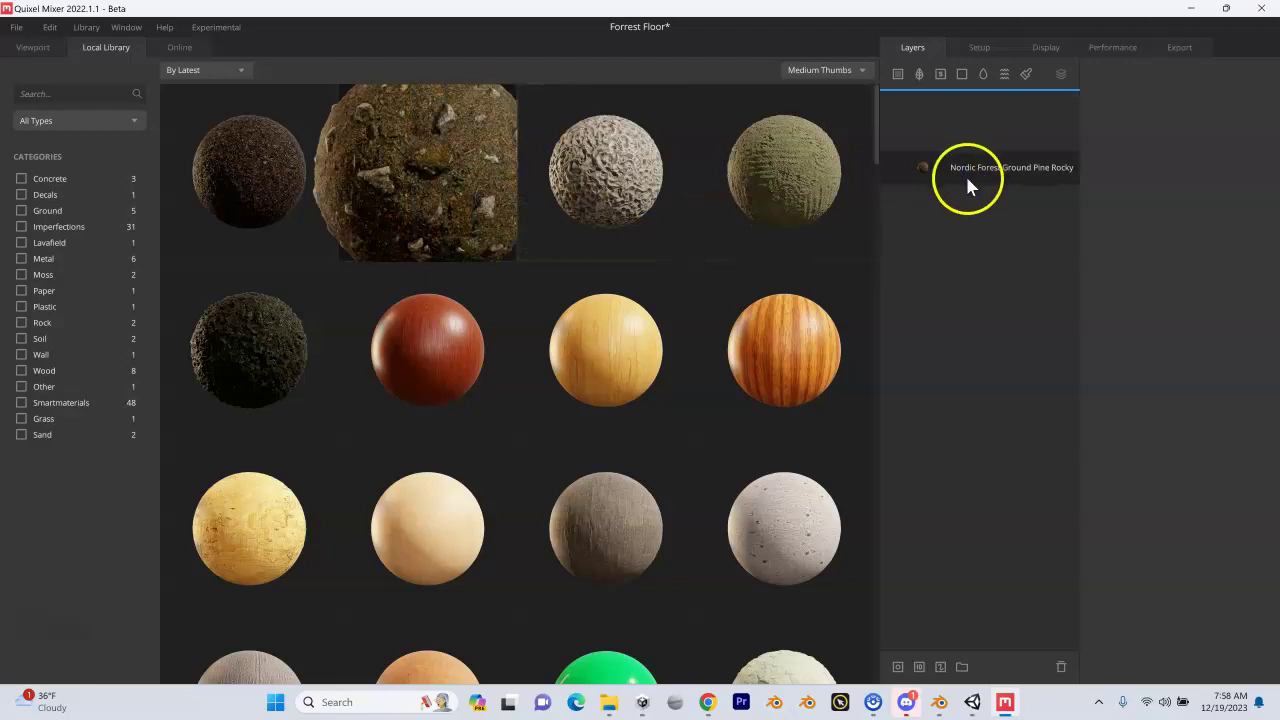
Add Dry Fallen Leaves from the Local Library as a second layer on top
{"action": "left_click", "coordinate": [46, 42]}
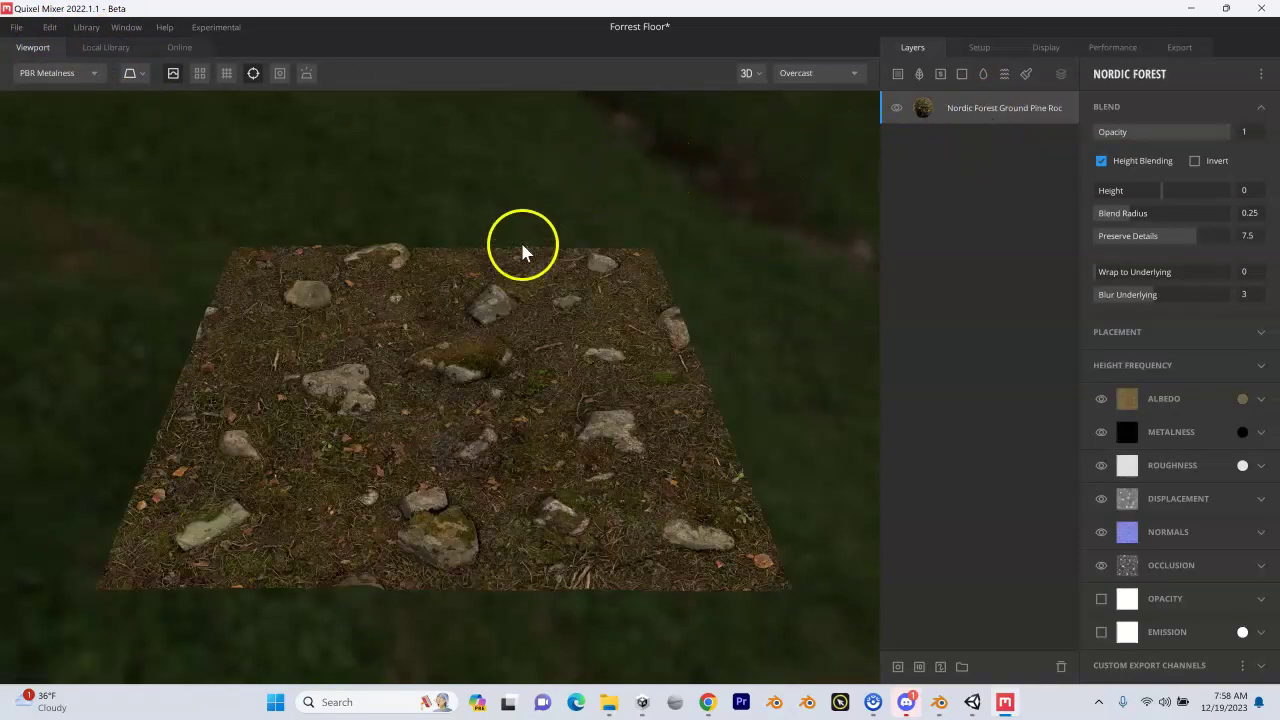
{"action": "scroll", "coordinate": [456, 354], "scroll_direction": "up", "scroll_amount": 3}
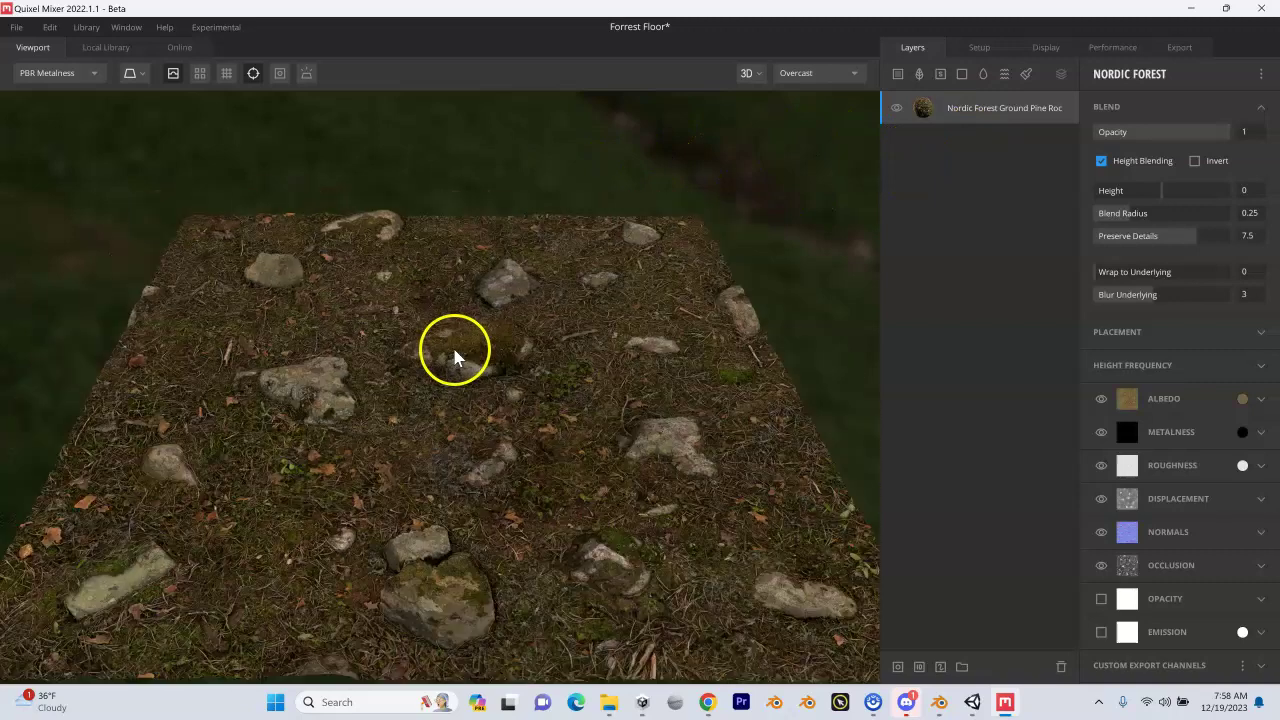
{"action": "left_click", "coordinate": [124, 48]}
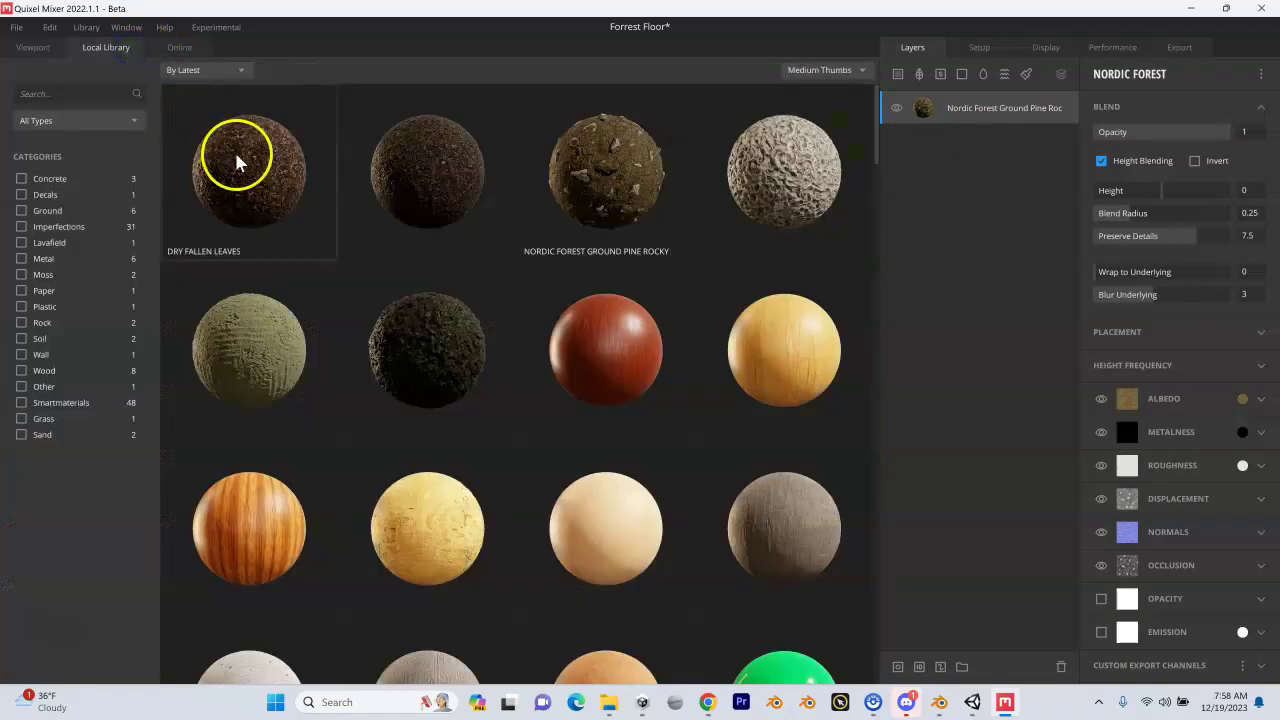
{"action": "left_click_drag", "start_coordinate": [237, 163], "coordinate": [980, 196]}
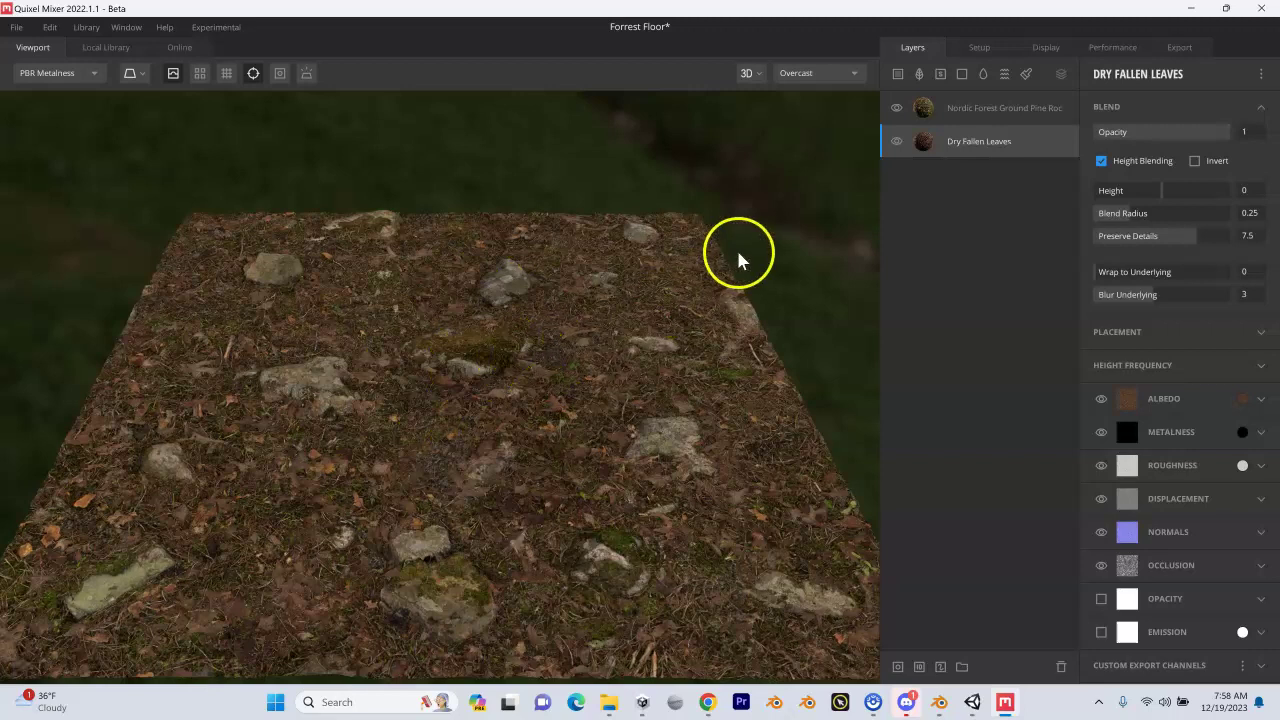
Set the Dry Fallen Leaves layer's blend Height to 1.194 and orbit to inspect the ground
{"action": "left_click", "coordinate": [588, 314]}
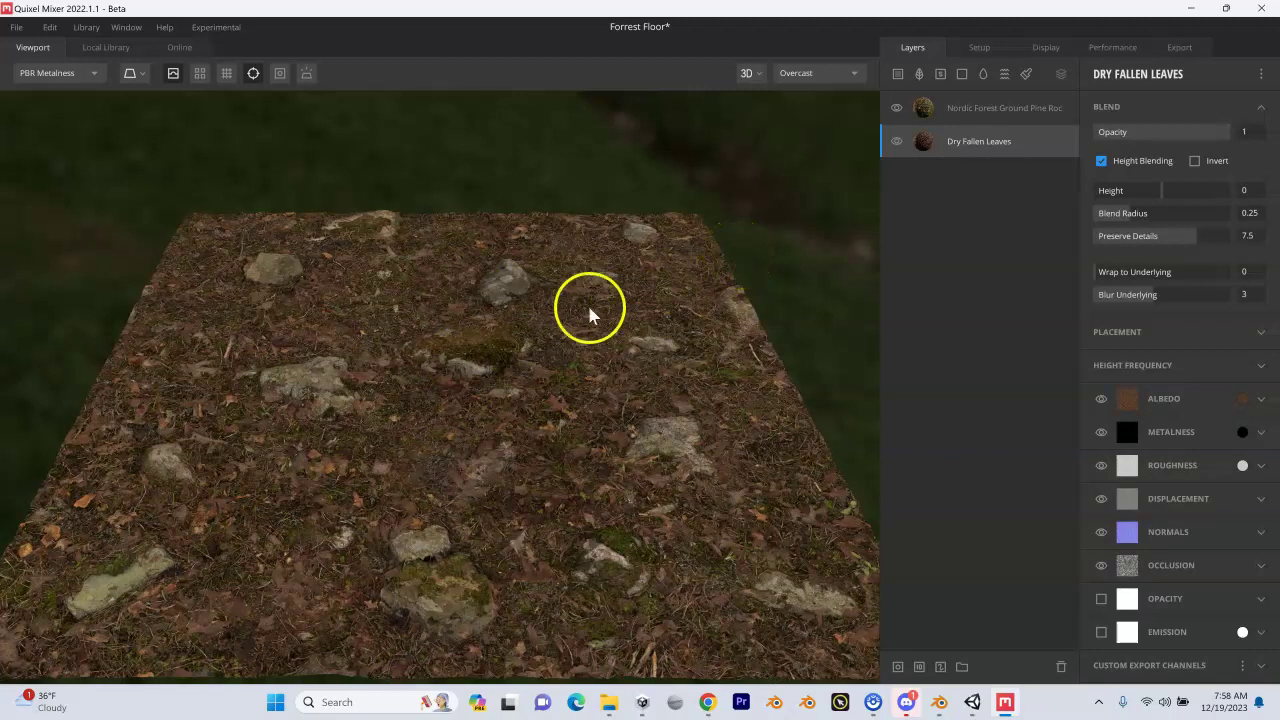
{"action": "scroll", "coordinate": [583, 314], "scroll_direction": "down", "scroll_amount": 2}
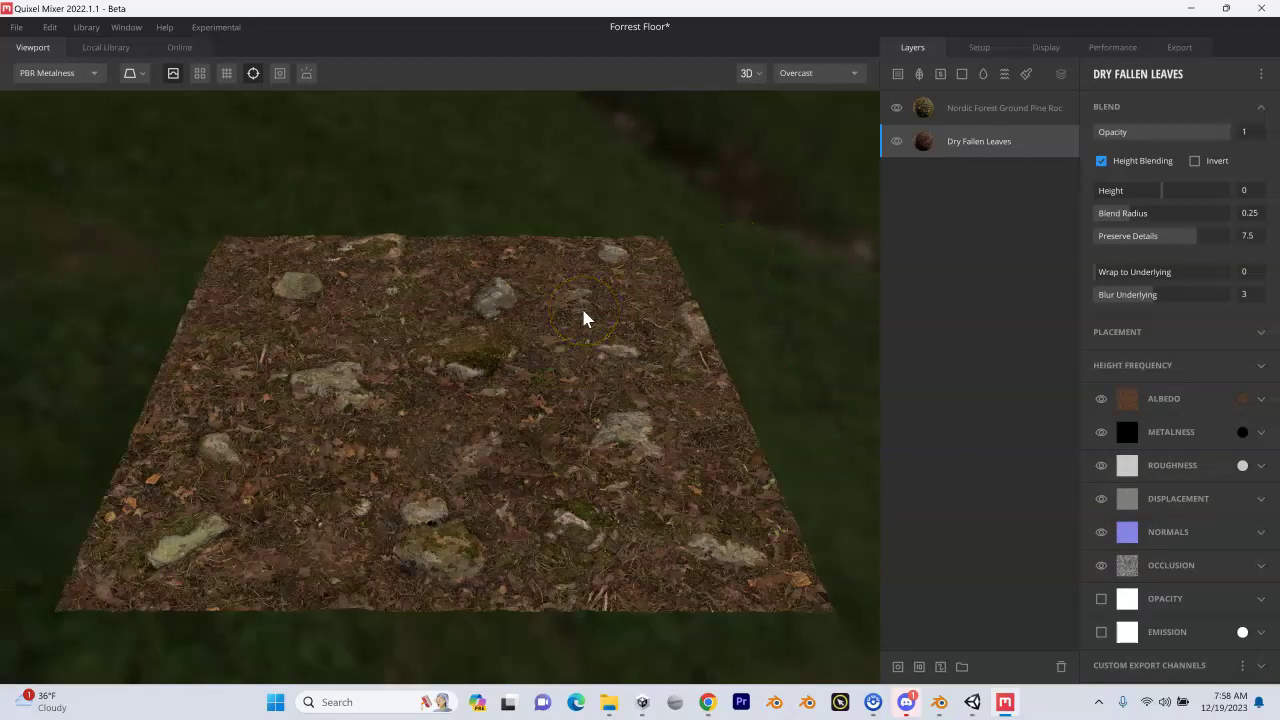
{"action": "left_click", "coordinate": [500, 357]}
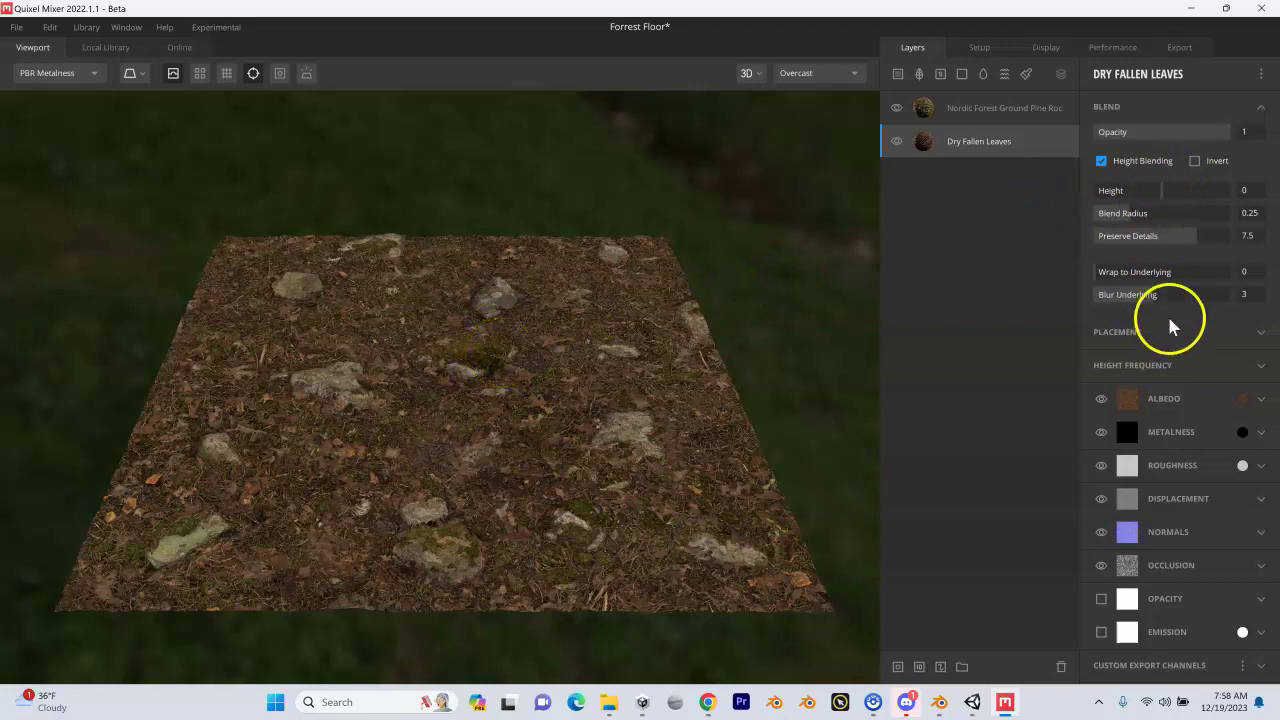
{"action": "left_click", "coordinate": [1167, 192]}
{"action": "left_click_drag", "start_coordinate": [1167, 192], "coordinate": [1164, 200]}
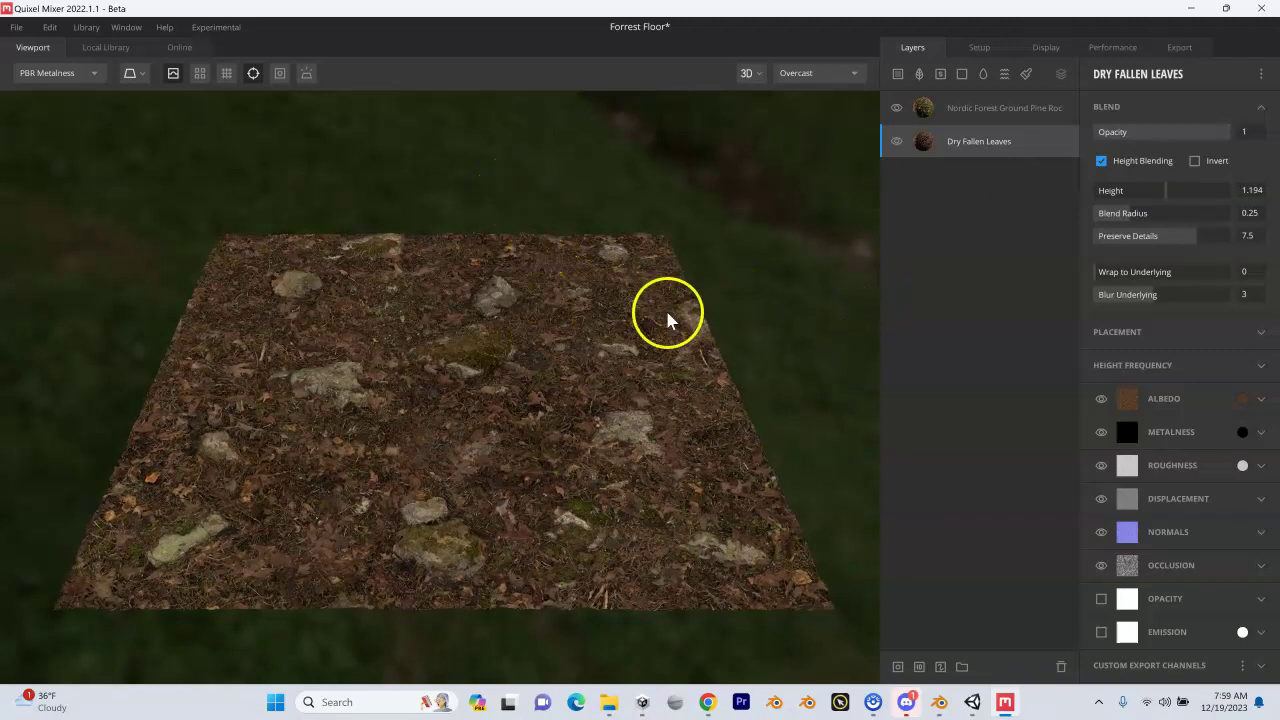
{"action": "mouse_move", "coordinate": [556, 425]}
{"action": "left_mouse_down"}
{"action": "mouse_move", "coordinate": [451, 371]}
{"action": "mouse_move", "coordinate": [452, 384]}
{"action": "left_mouse_up"}
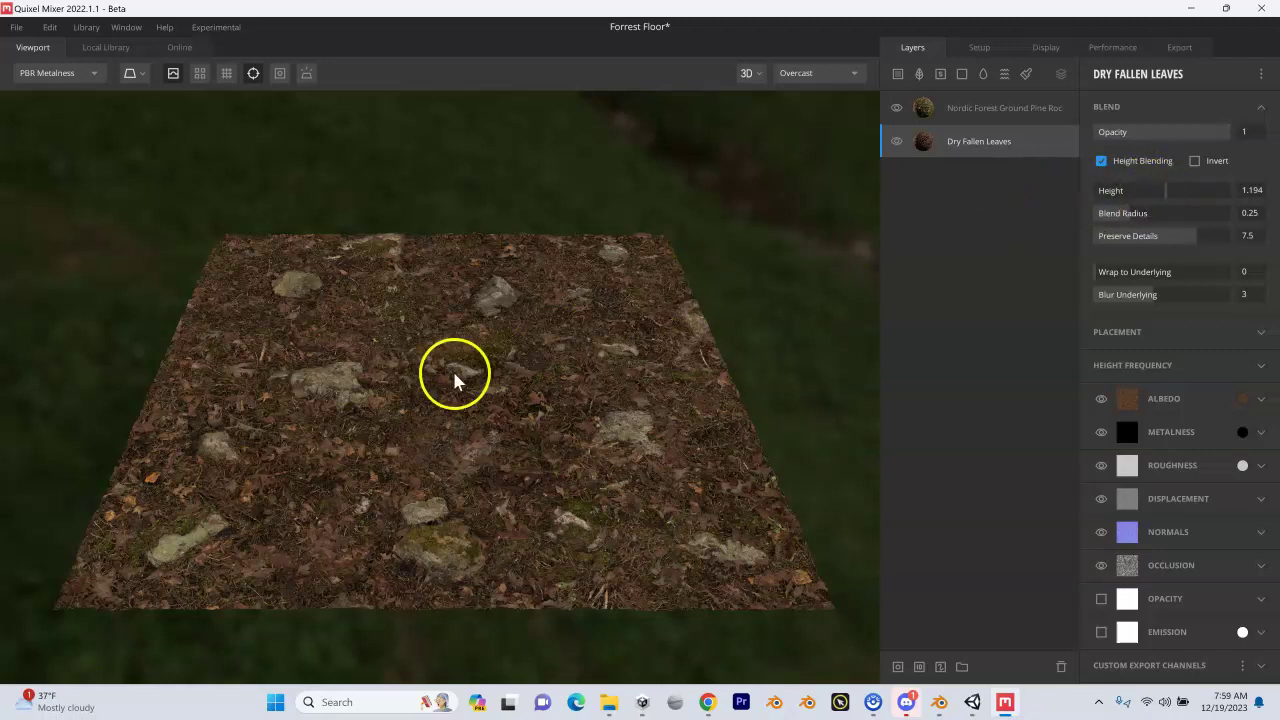
{"action": "scroll", "coordinate": [457, 377], "scroll_direction": "up", "scroll_amount": 3}
{"action": "left_click_drag", "start_coordinate": [457, 377], "coordinate": [457, 334]}
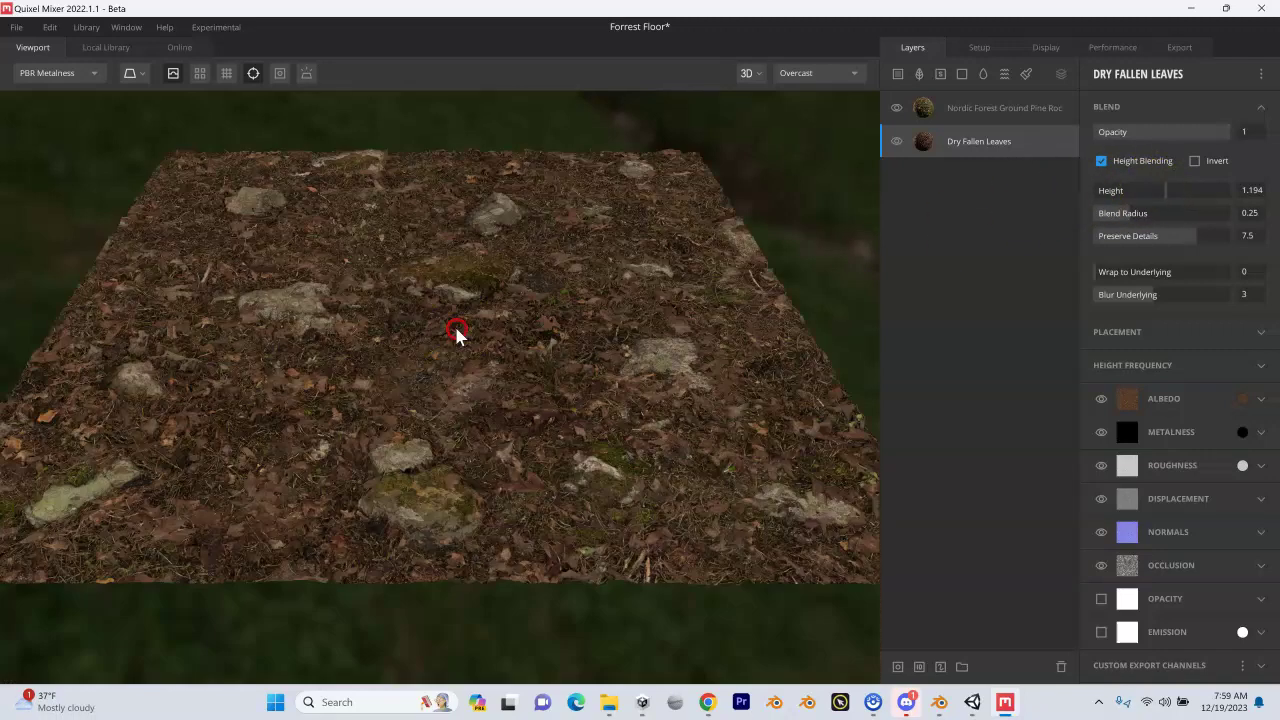
{"action": "scroll", "coordinate": [457, 336], "scroll_direction": "up", "scroll_amount": 2}
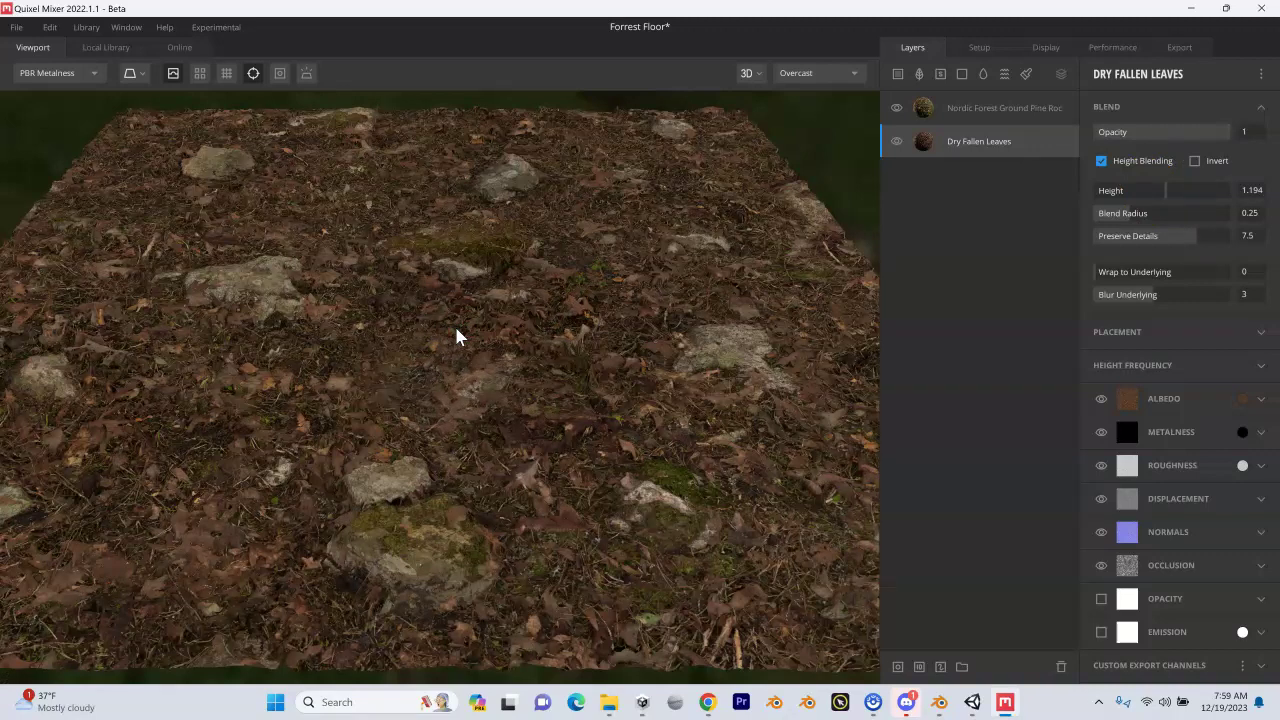
{"action": "scroll", "coordinate": [457, 337], "scroll_direction": "down", "scroll_amount": 5}
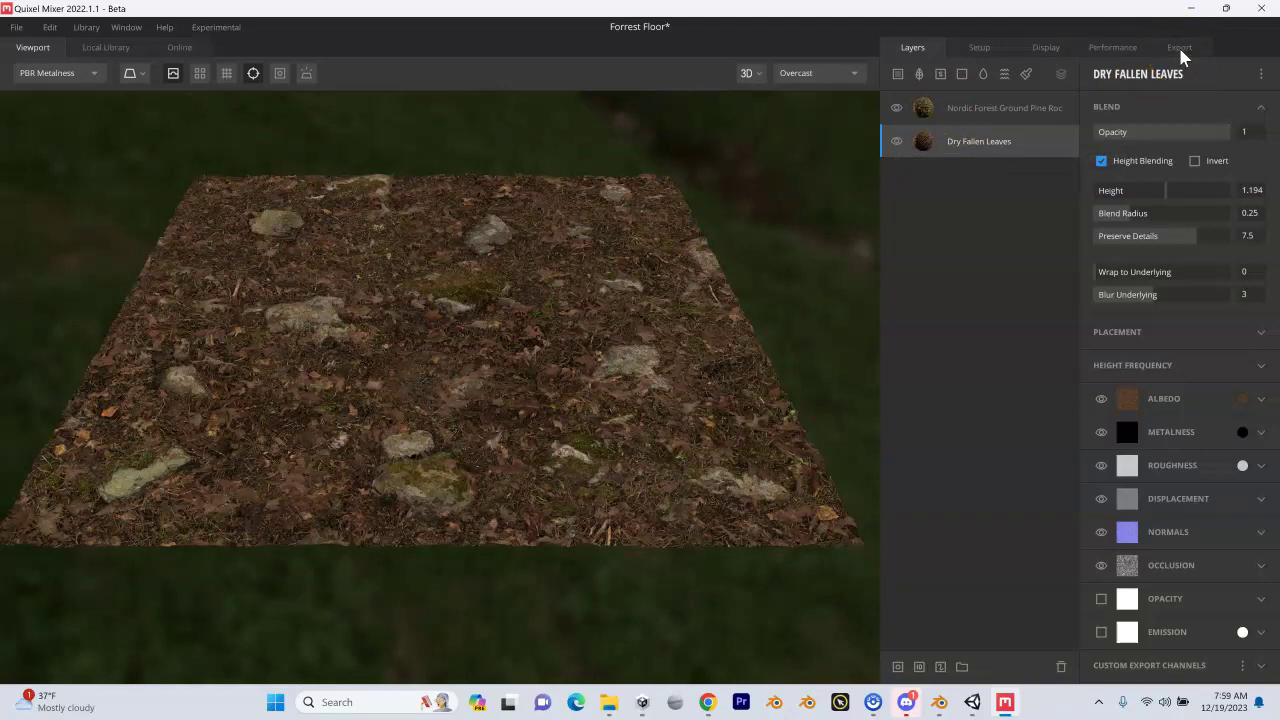
In the export settings, keep the Metalness Maps texture preset and open Advanced Texture Setup
{"action": "left_click", "coordinate": [1180, 48]}
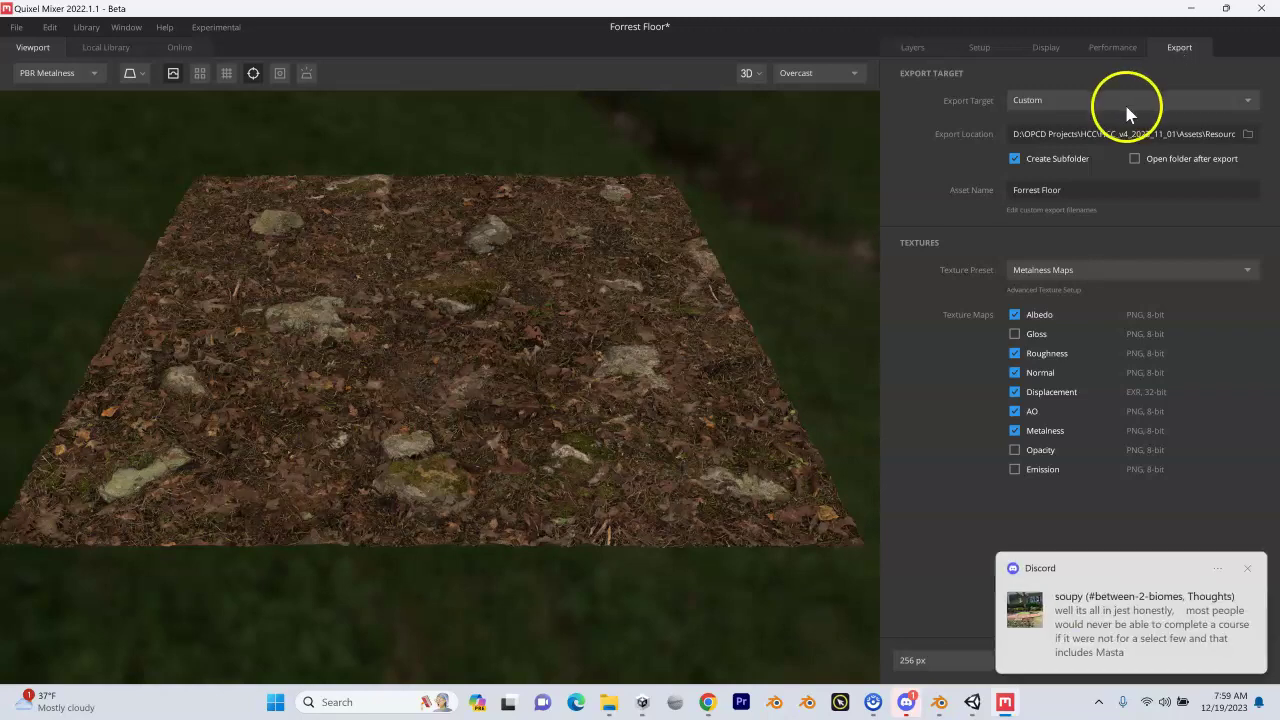
{"action": "left_click", "coordinate": [1024, 280]}
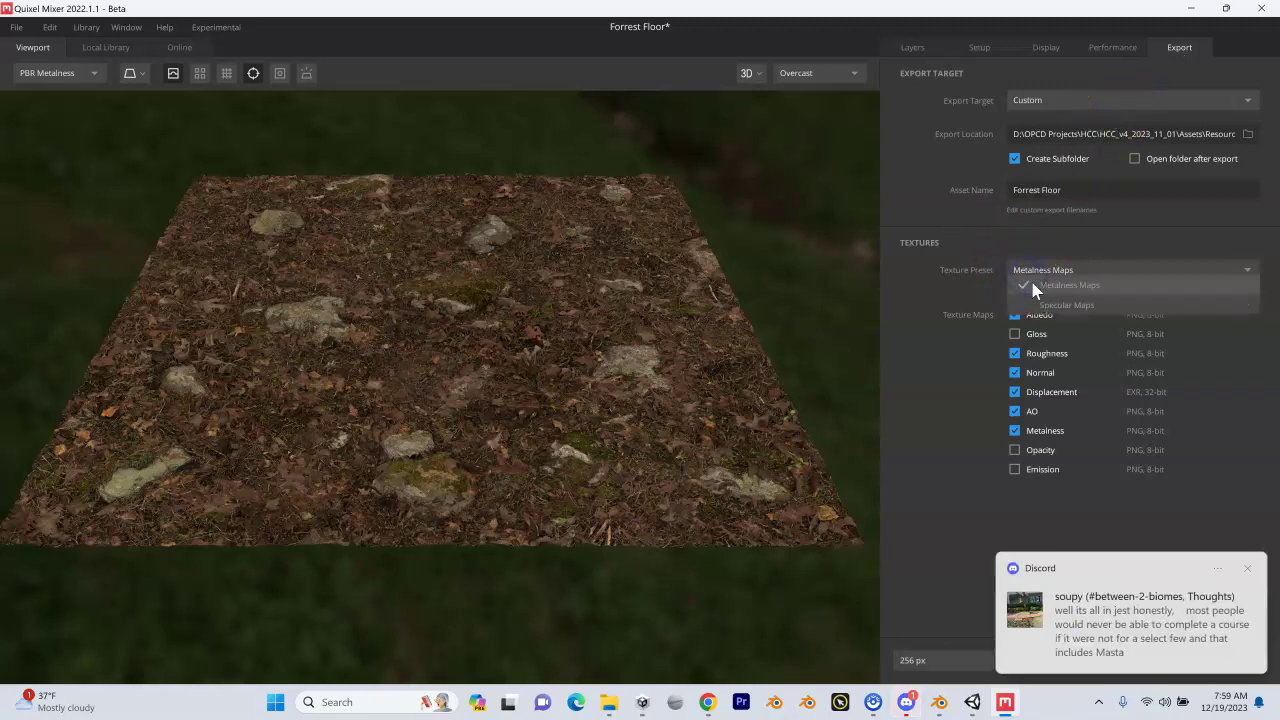
{"action": "left_click", "coordinate": [1036, 283]}
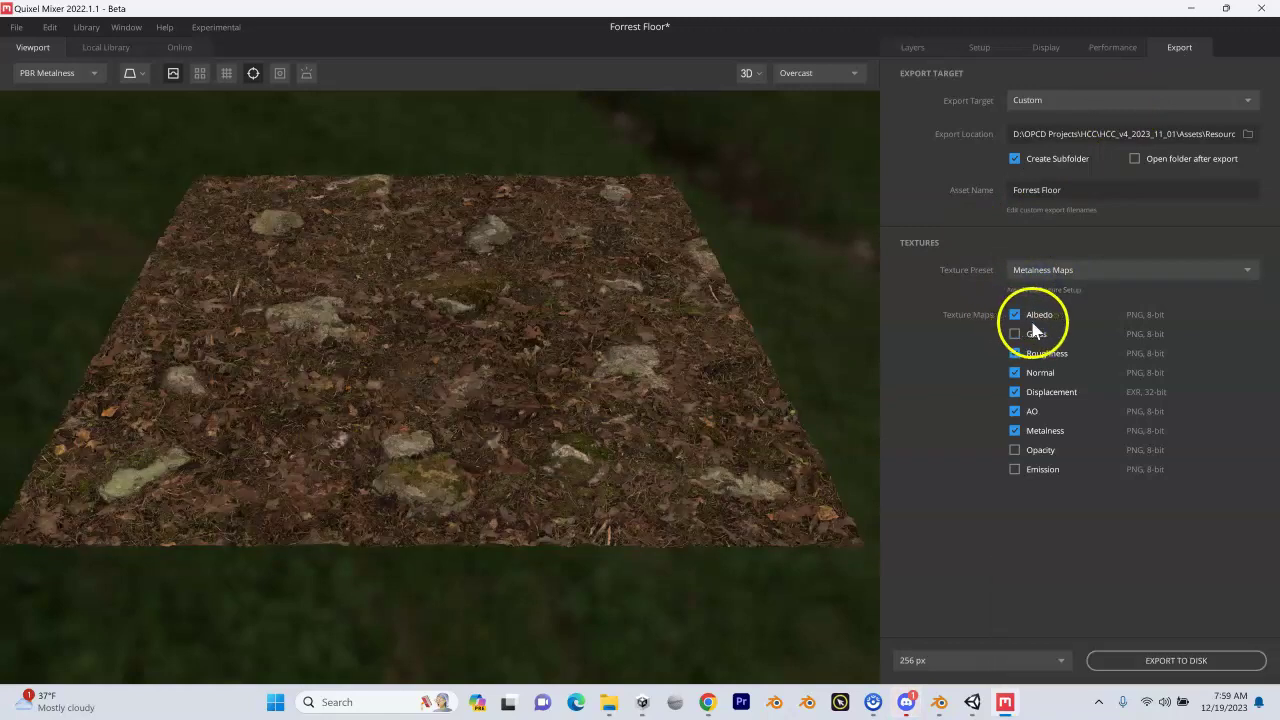
{"action": "left_click", "coordinate": [1034, 290]}
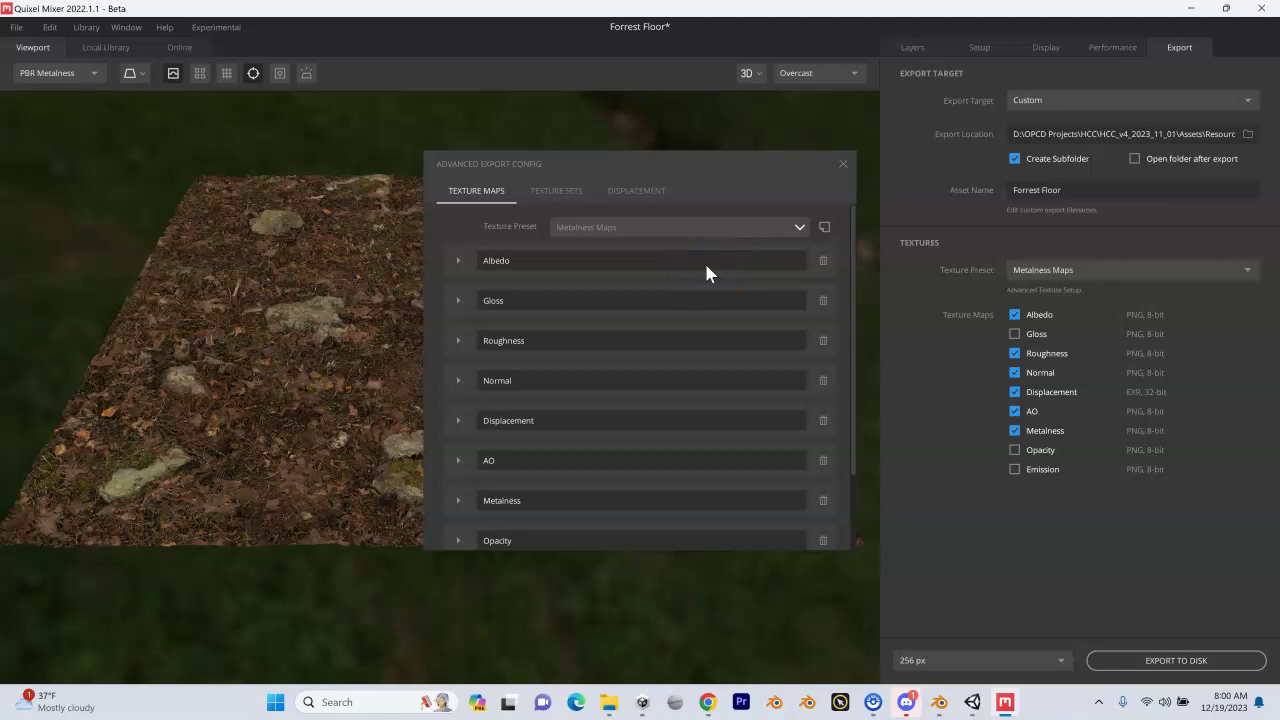
Remove the Gloss, Opacity and Emission maps and rename Displacement to Height
{"action": "left_click", "coordinate": [823, 300]}
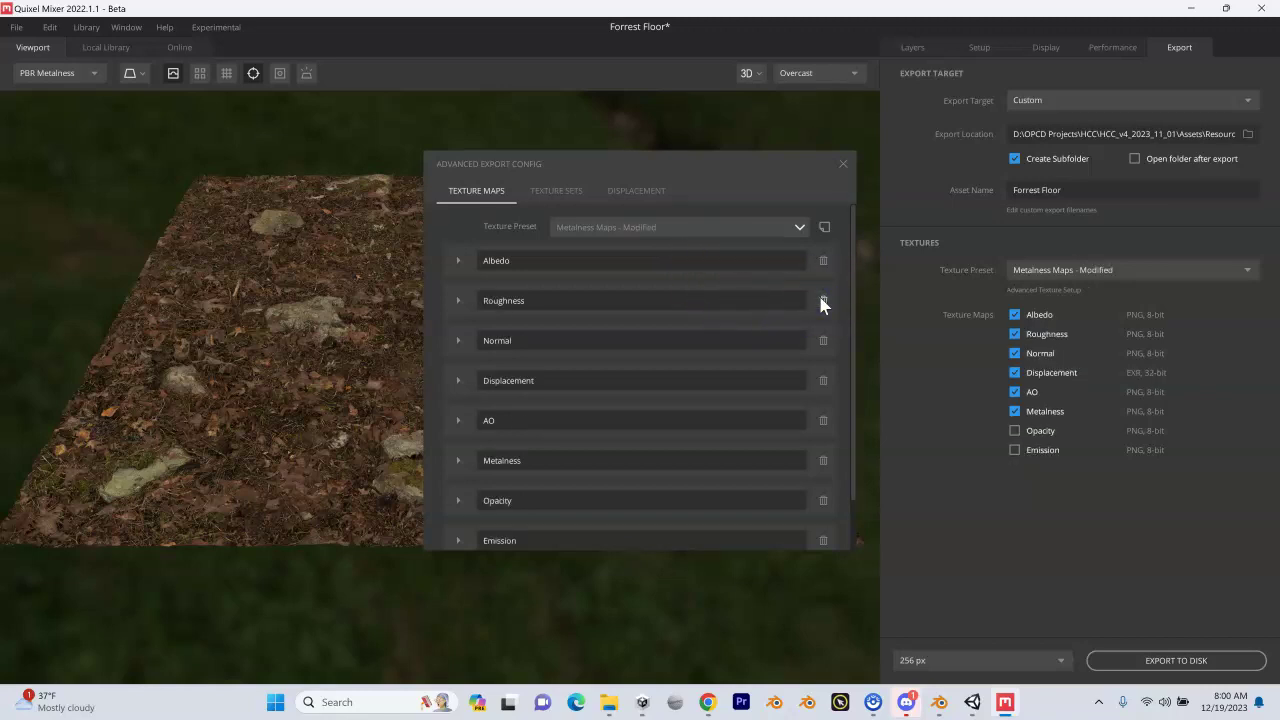
{"action": "double_click", "coordinate": [720, 377]}
{"action": "type", "text": "Height"}
{"action": "left_click", "coordinate": [706, 420]}
{"action": "left_click", "coordinate": [704, 472]}
{"action": "left_click", "coordinate": [848, 518]}
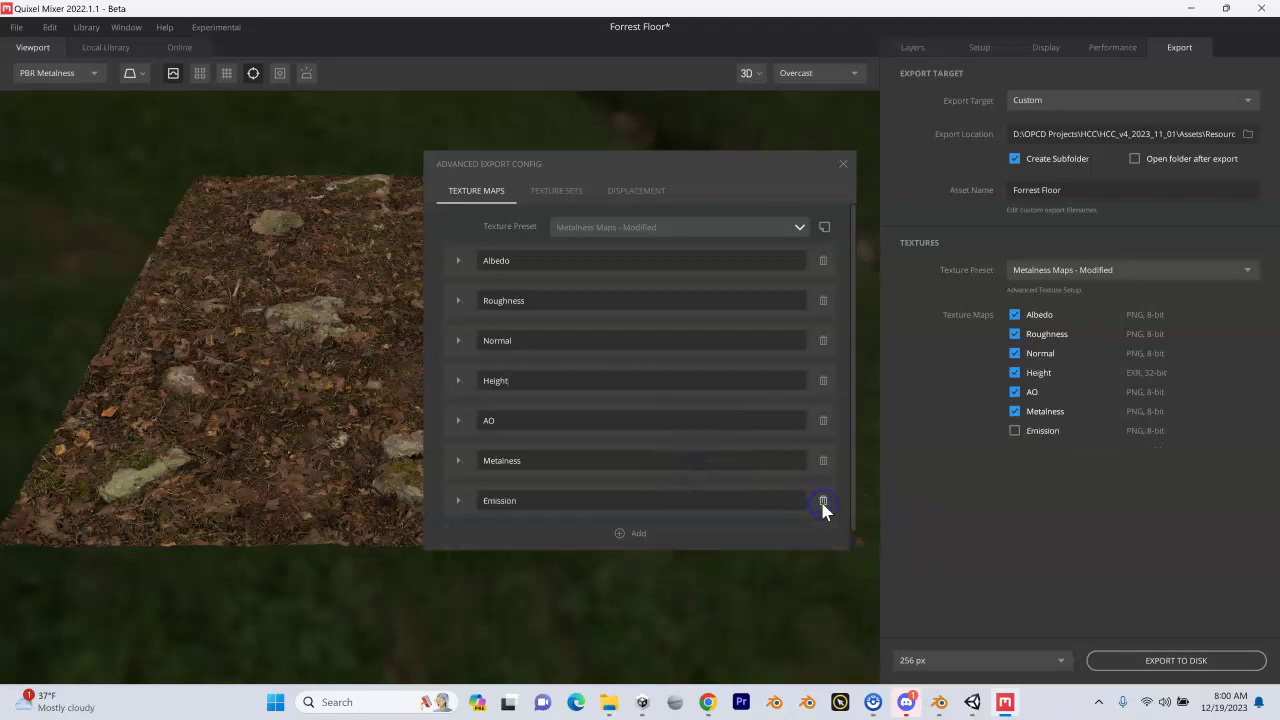
{"action": "left_click", "coordinate": [821, 482]}
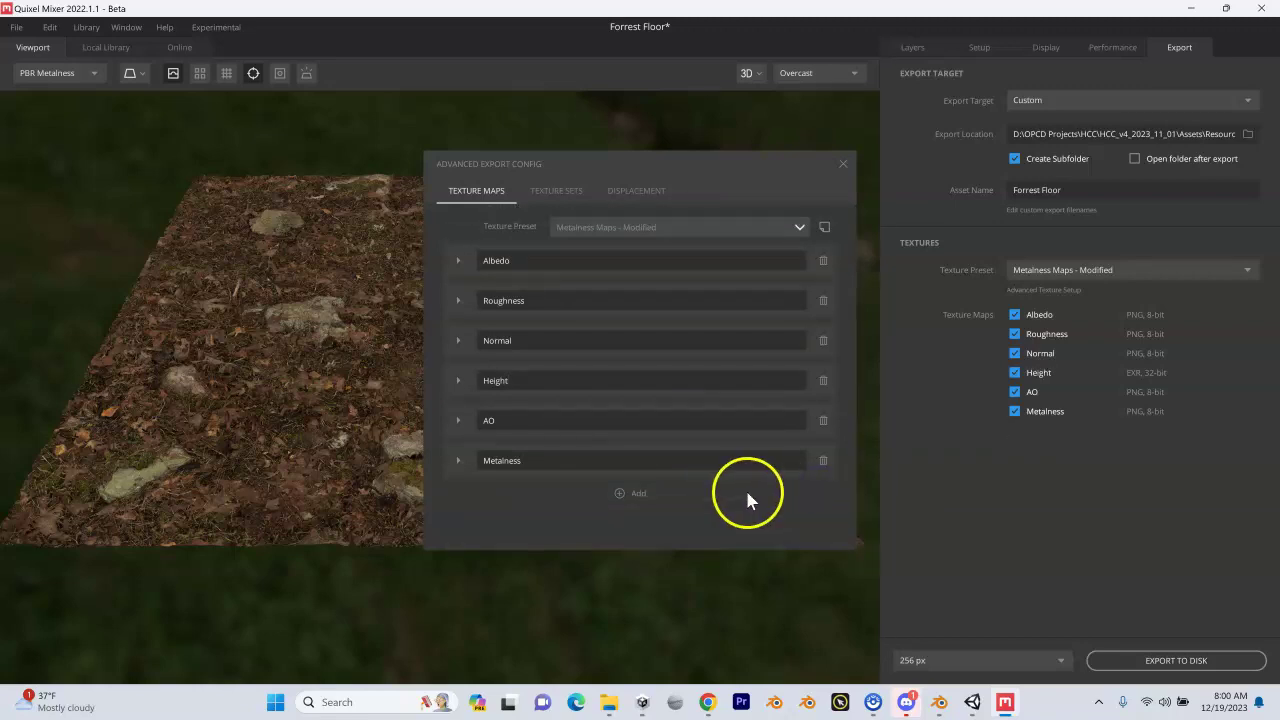
Add a custom export map named MAHS and set its channel format to RGBA
{"action": "left_click", "coordinate": [620, 494]}
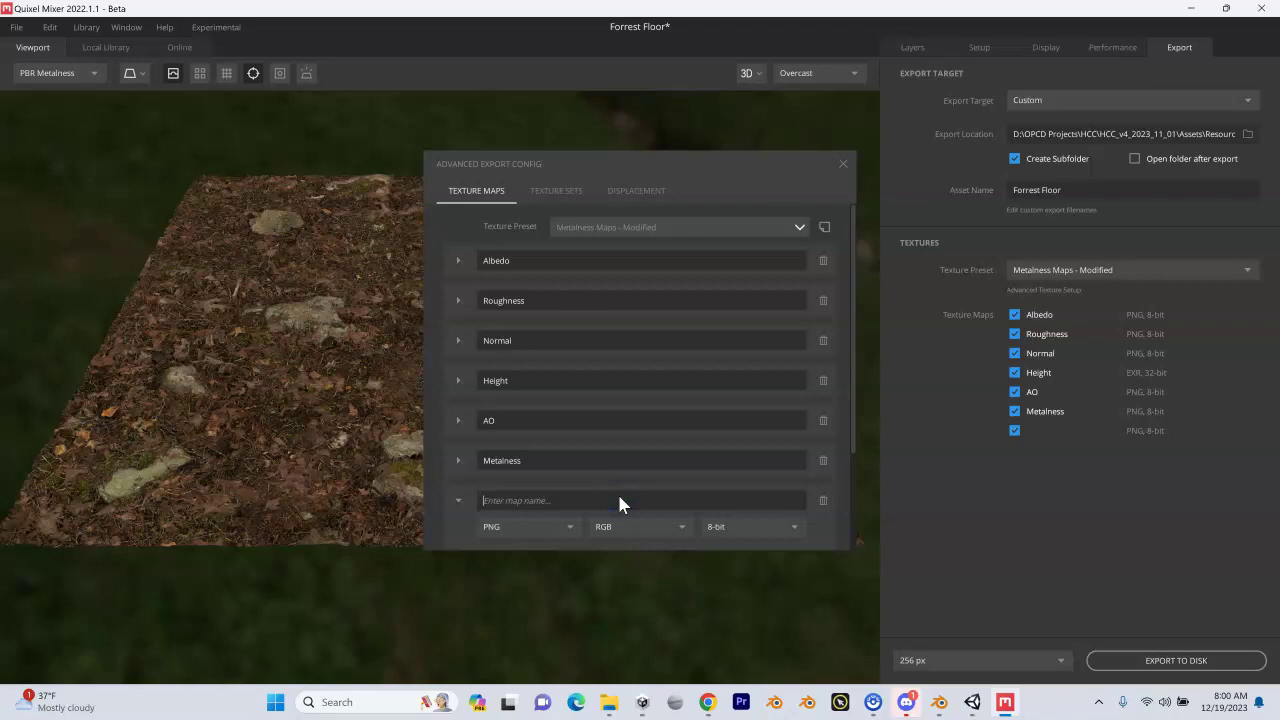
{"action": "type", "text": "MAHS"}
{"action": "scroll", "coordinate": [616, 491], "scroll_direction": "down", "scroll_amount": 1}
{"action": "left_click", "coordinate": [556, 458]}
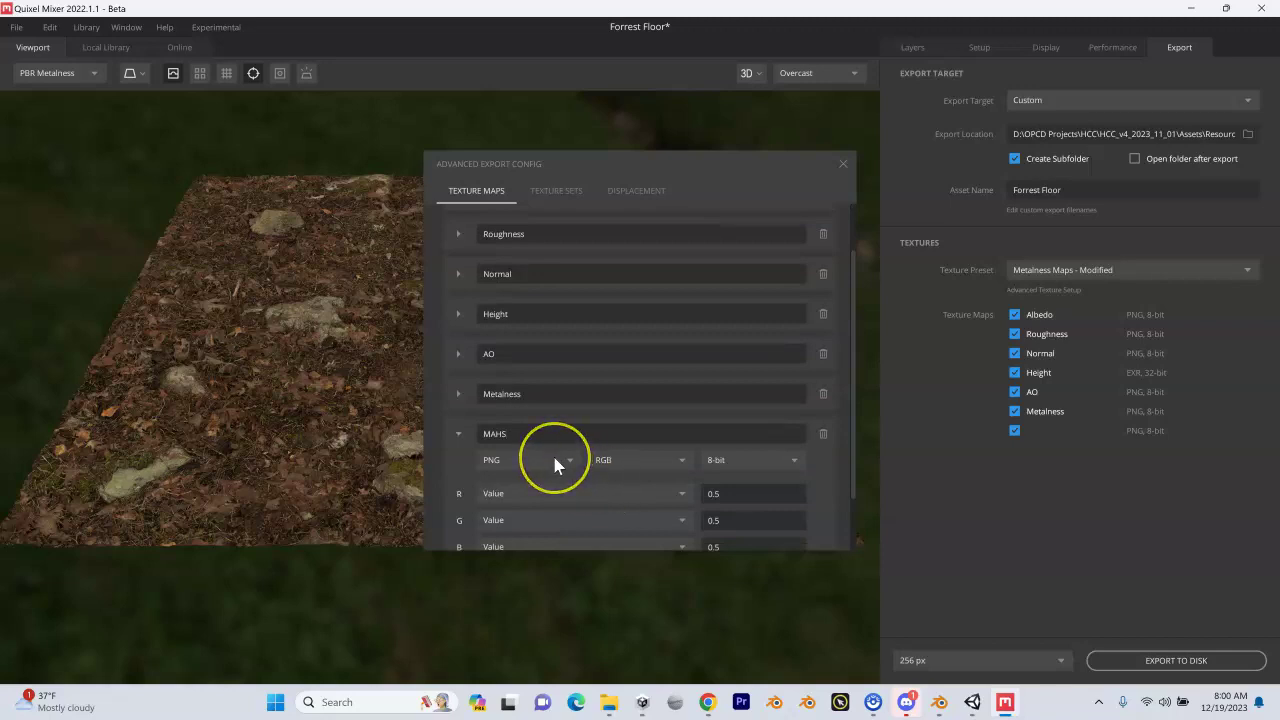
{"action": "left_click", "coordinate": [595, 461]}
{"action": "left_click", "coordinate": [620, 520]}
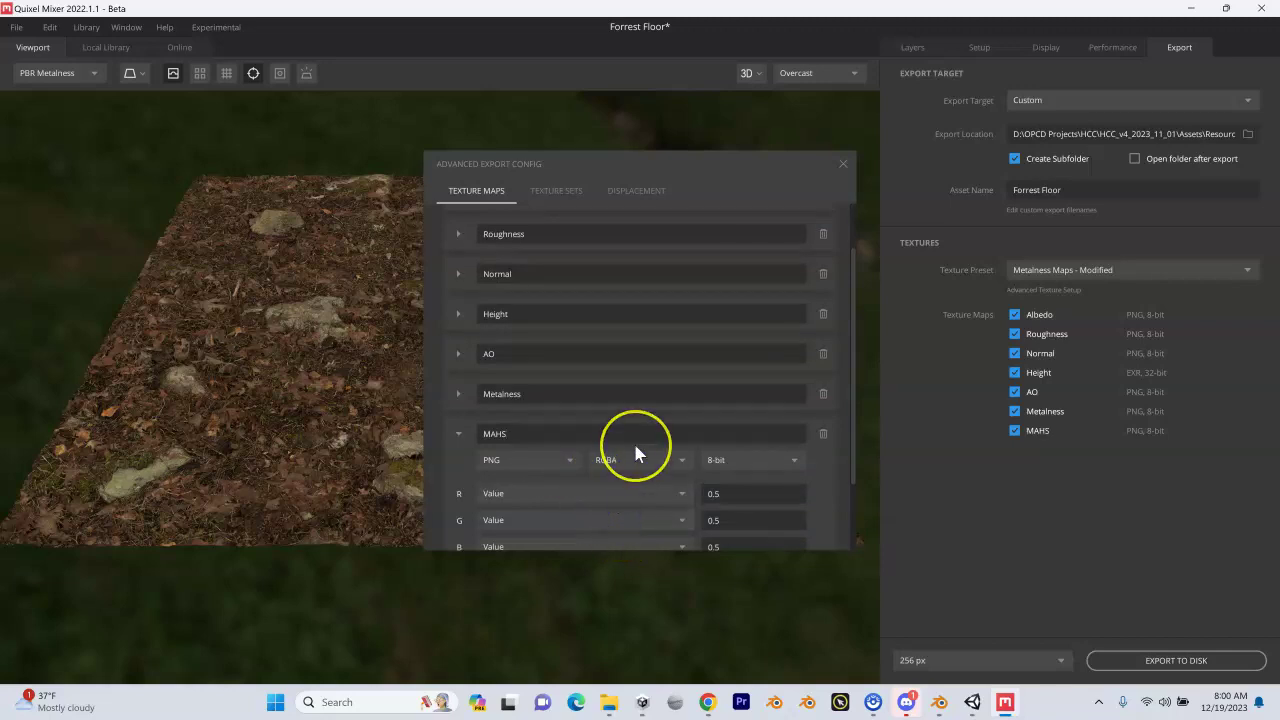
{"action": "scroll", "coordinate": [633, 441], "scroll_direction": "down", "scroll_amount": 1}
{"action": "scroll", "coordinate": [635, 445], "scroll_direction": "down", "scroll_amount": 1}
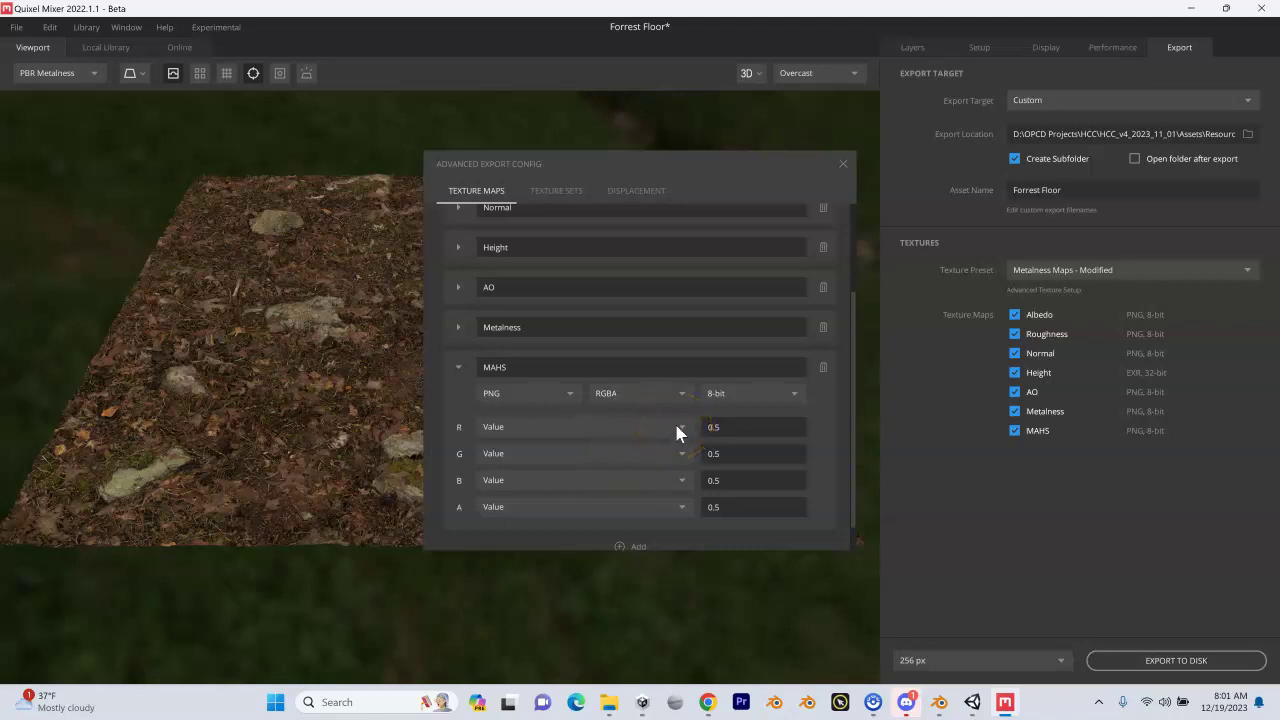
Pack Metalness, Ambient Occlusion, Displacement and Roughness into MAHS's R, G, B, A channels
{"action": "left_click", "coordinate": [676, 427]}
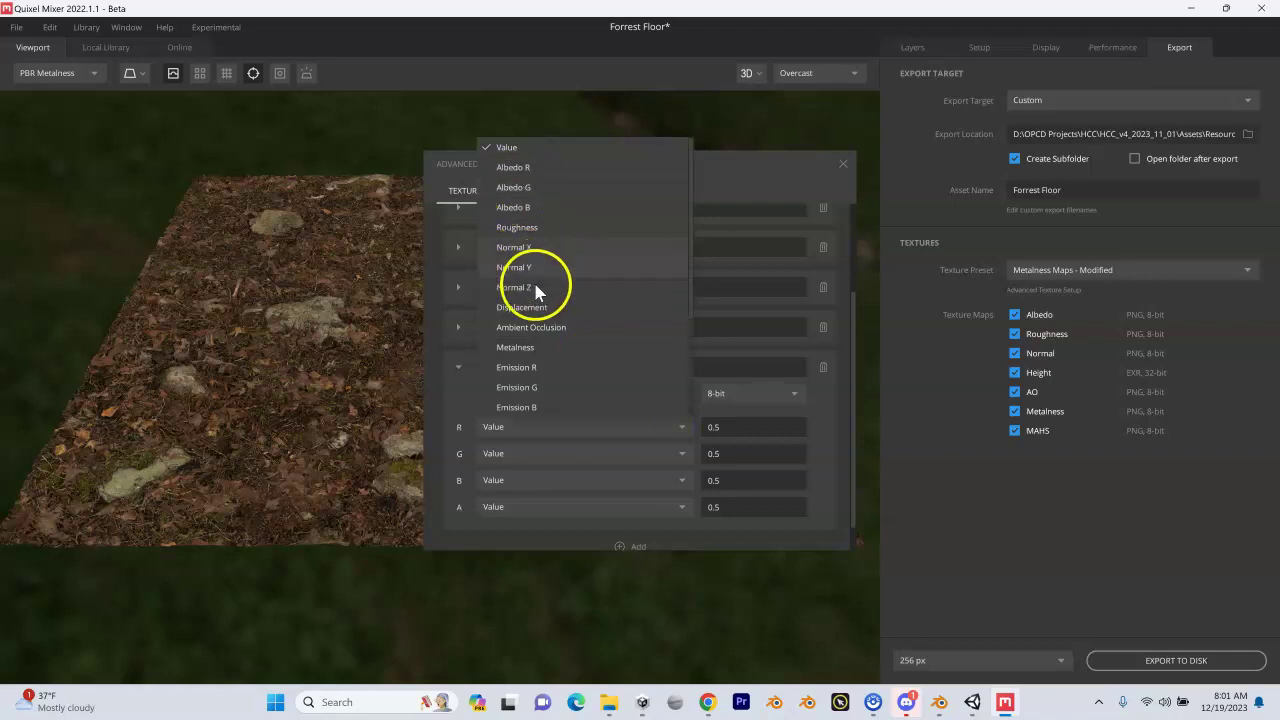
{"action": "left_click", "coordinate": [541, 350]}
{"action": "left_click", "coordinate": [647, 457]}
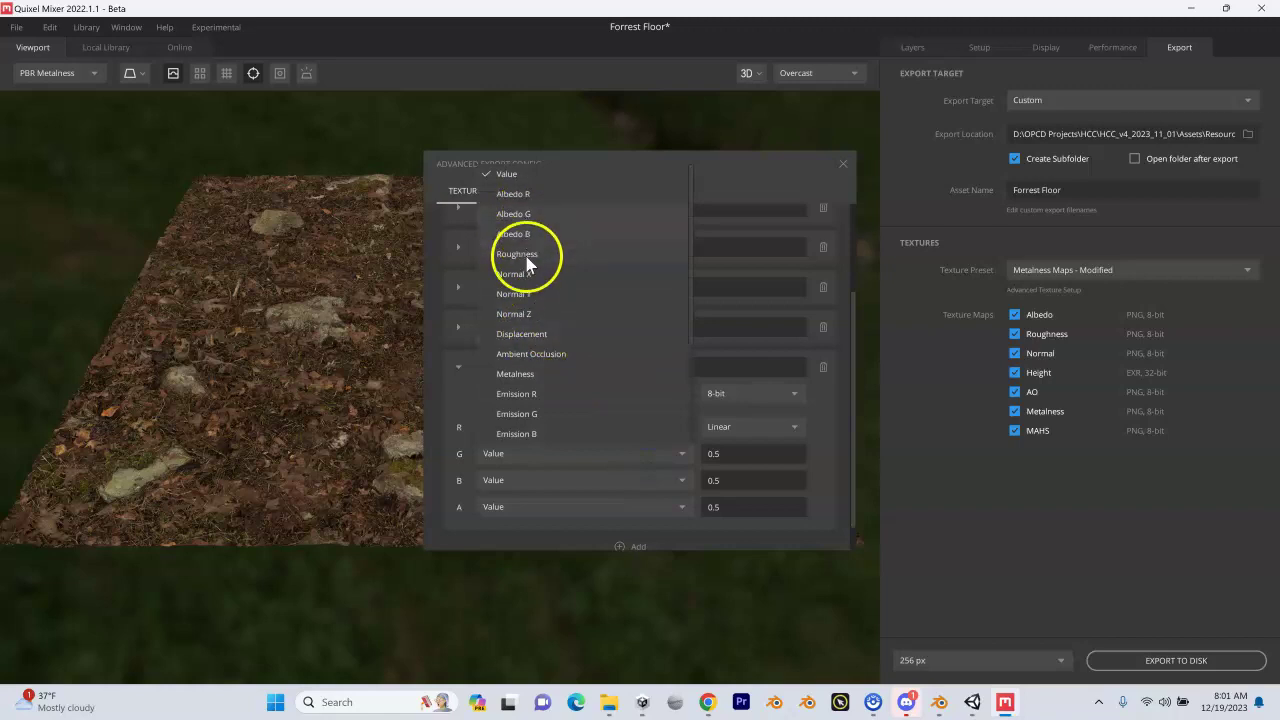
{"action": "left_click", "coordinate": [527, 354]}
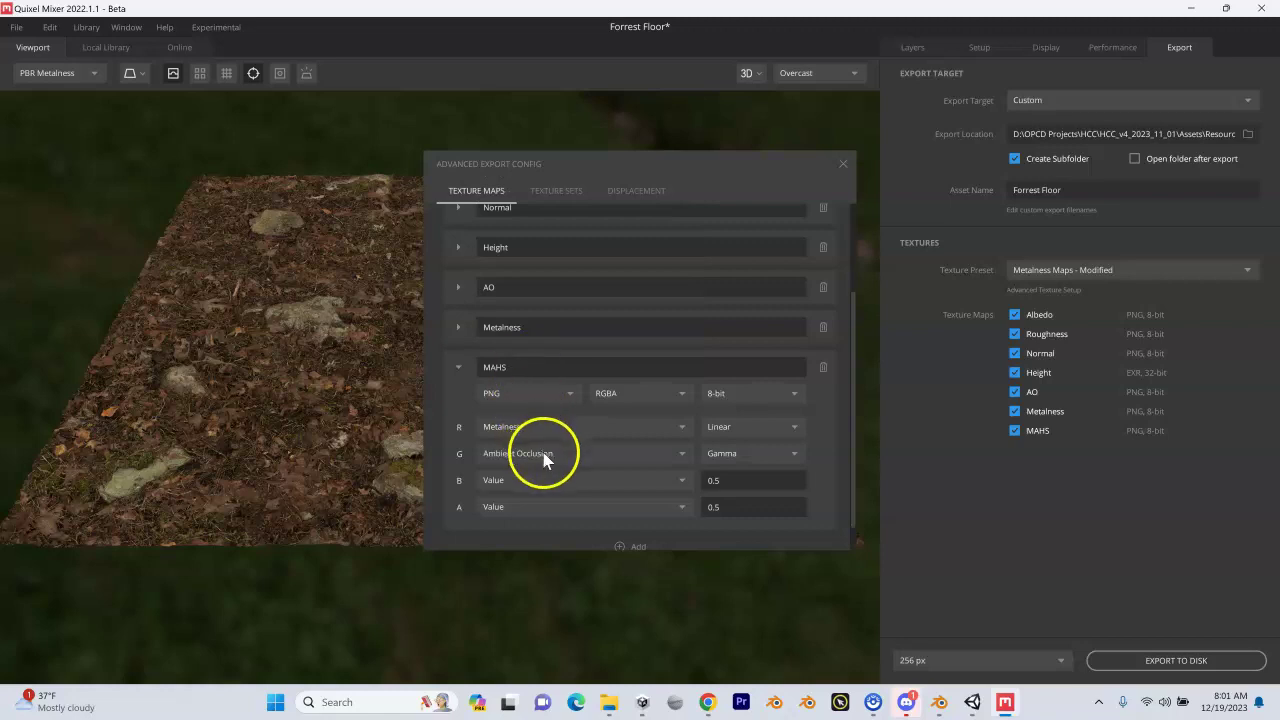
{"action": "left_click", "coordinate": [564, 486]}
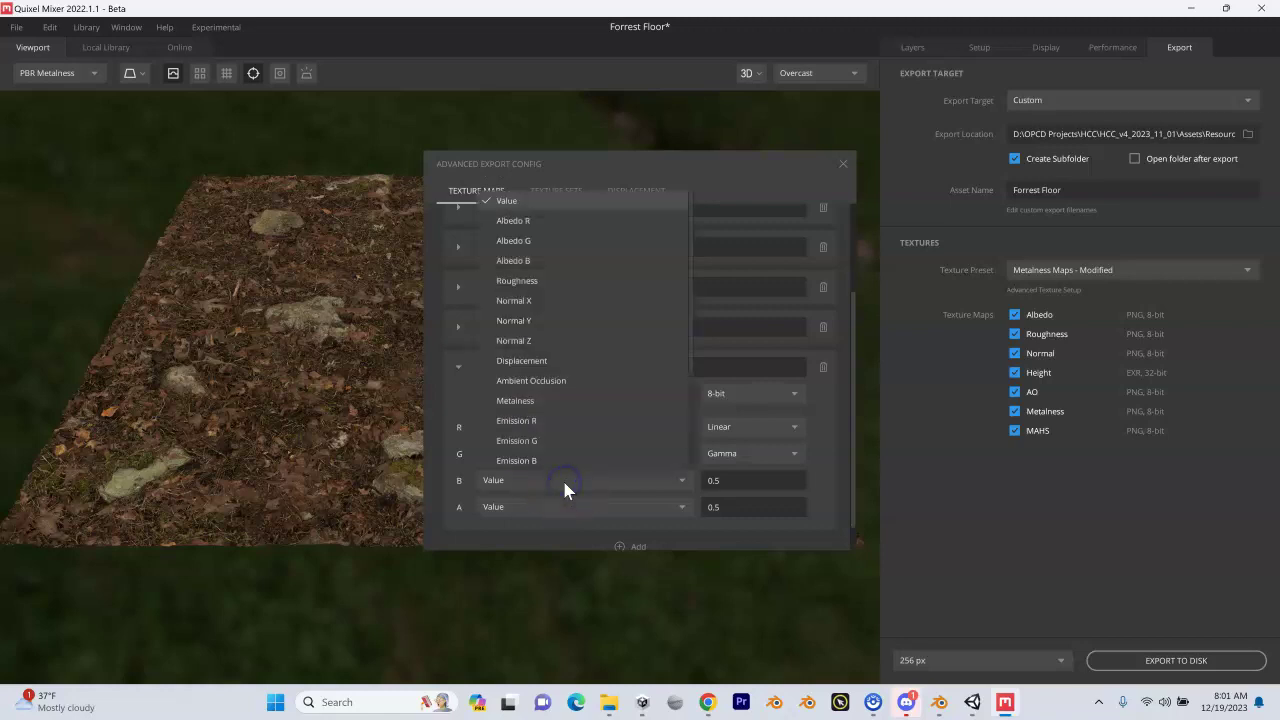
{"action": "left_click", "coordinate": [540, 362]}
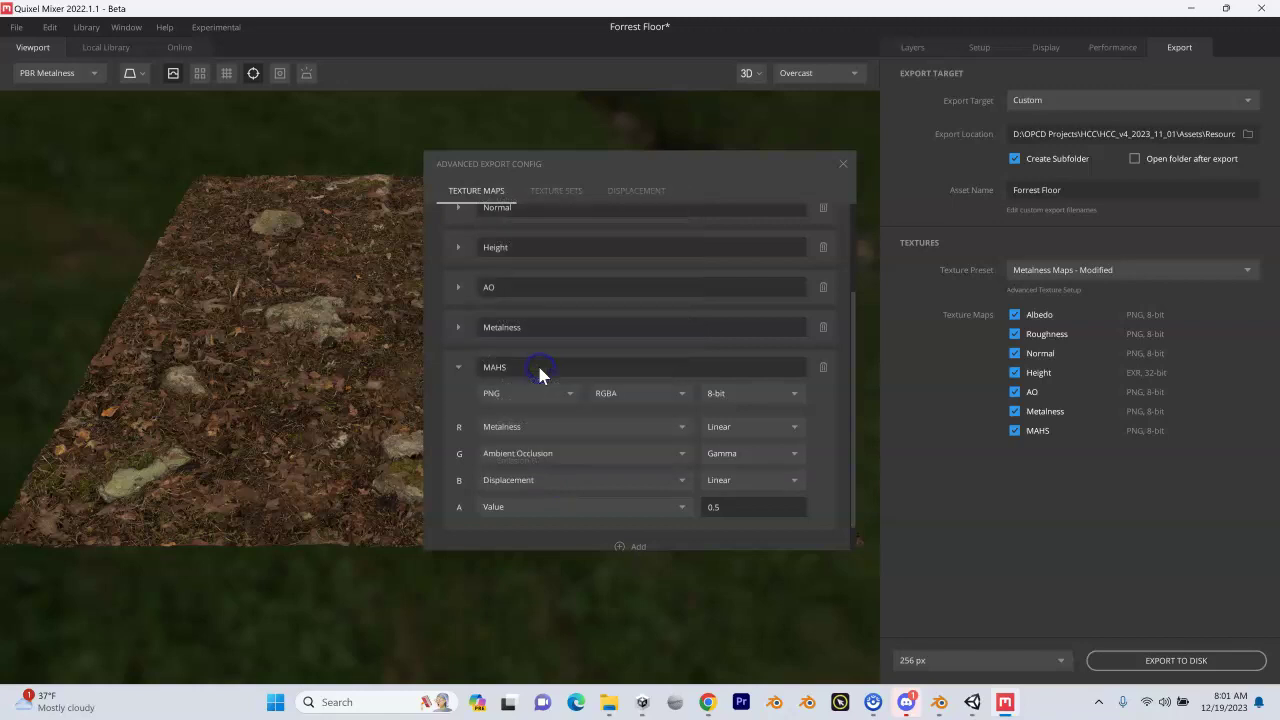
{"action": "left_click", "coordinate": [629, 509]}
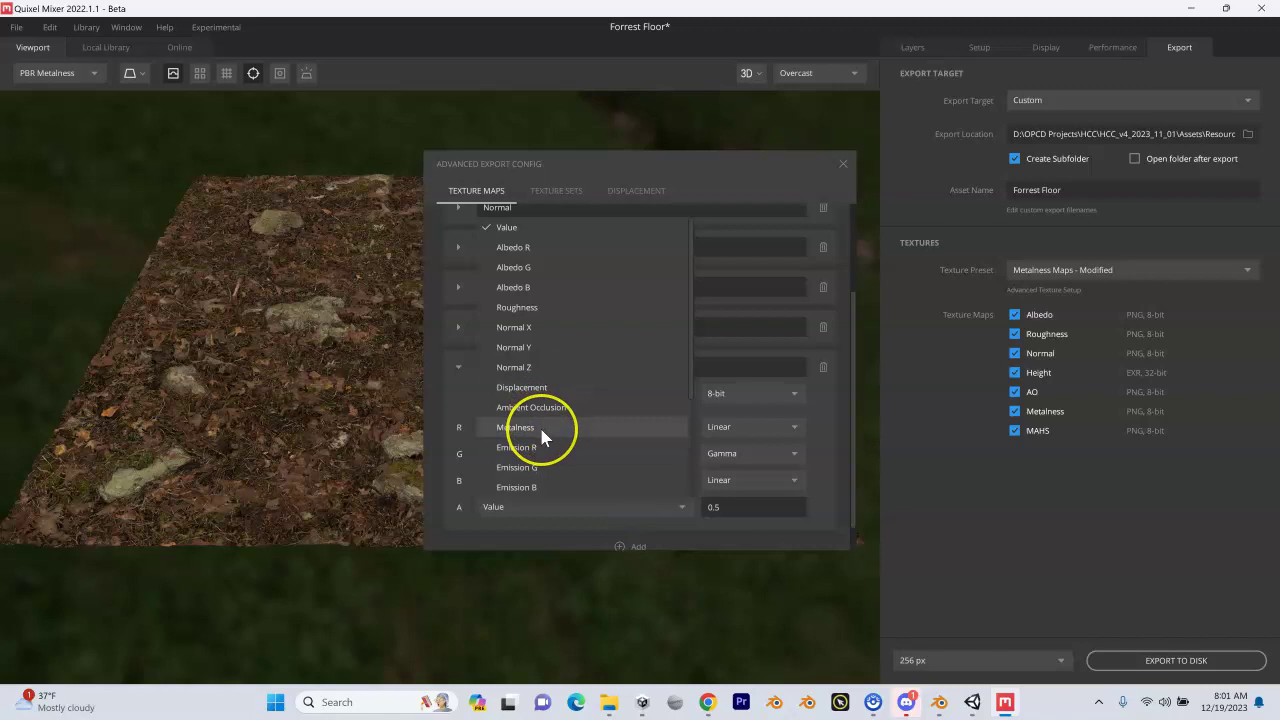
{"action": "scroll", "coordinate": [539, 425], "scroll_direction": "down", "scroll_amount": 3}
{"action": "scroll", "coordinate": [539, 432], "scroll_direction": "down", "scroll_amount": 2}
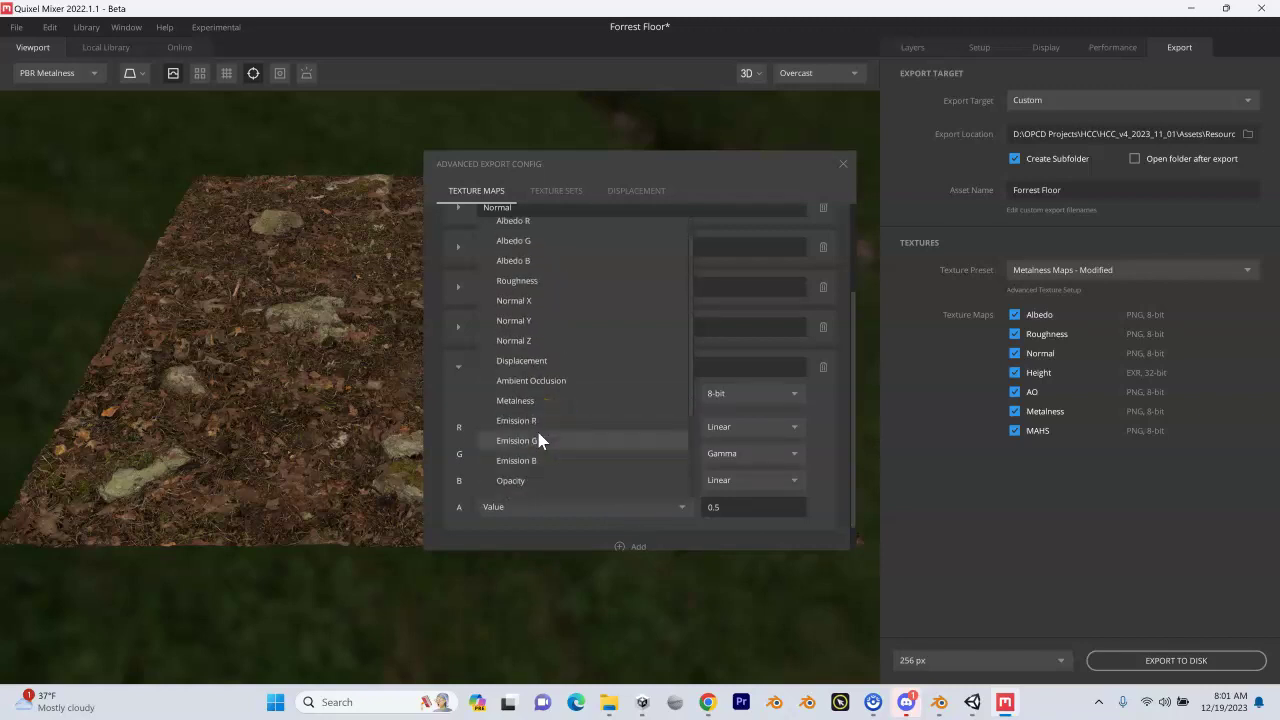
{"action": "scroll", "coordinate": [533, 310], "scroll_direction": "up", "scroll_amount": 3}
{"action": "left_click", "coordinate": [526, 286]}
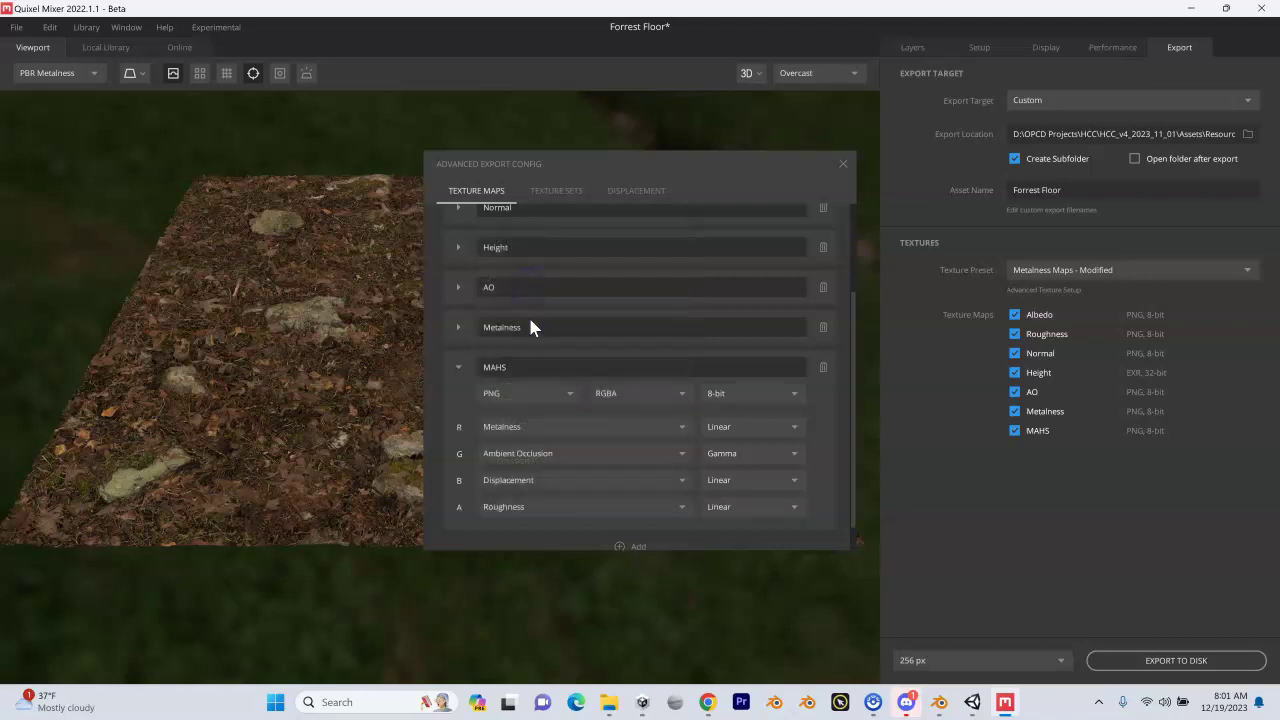
{"action": "scroll", "coordinate": [588, 365], "scroll_direction": "down", "scroll_amount": 1}
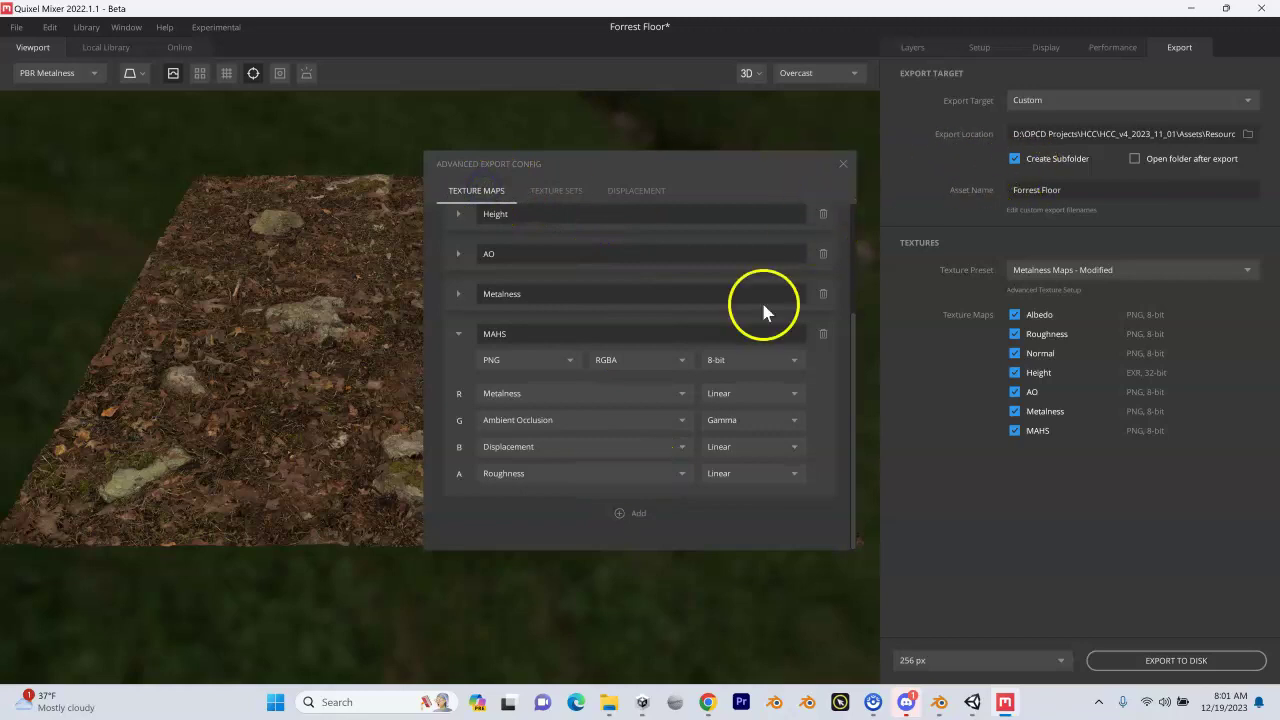
{"action": "scroll", "coordinate": [700, 386], "scroll_direction": "up", "scroll_amount": 5}
{"action": "scroll", "coordinate": [702, 398], "scroll_direction": "down", "scroll_amount": 4}
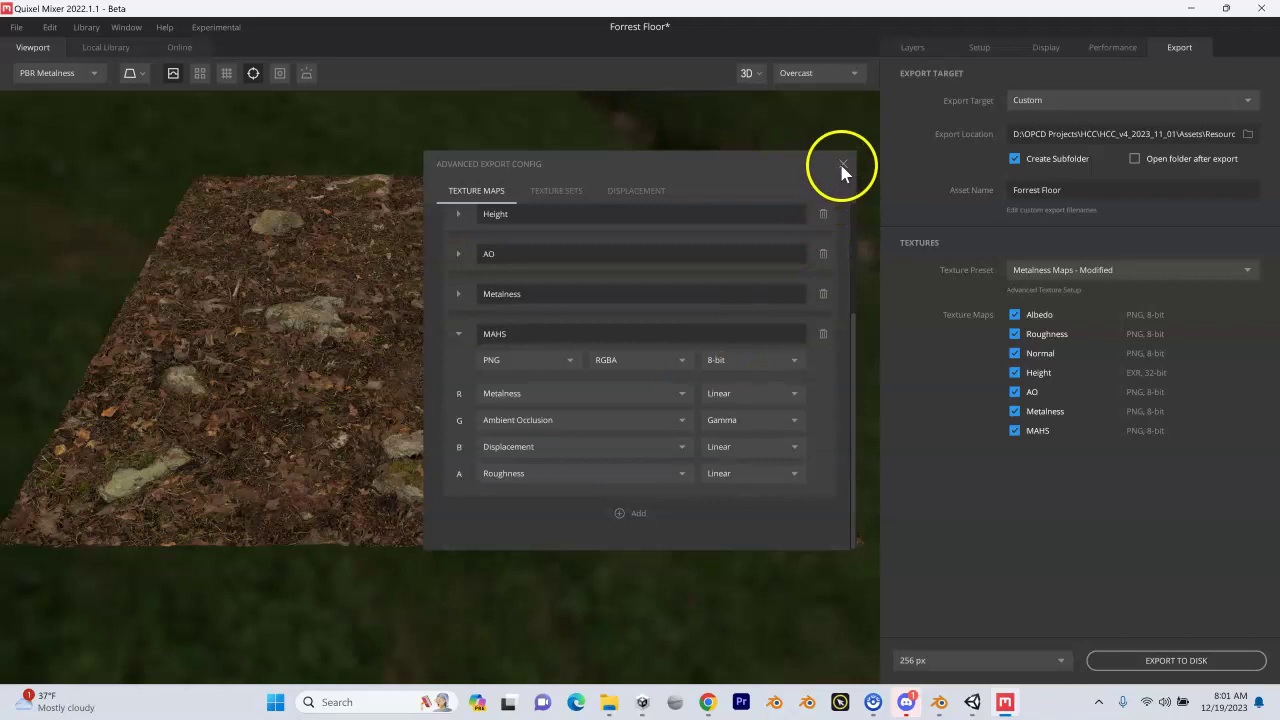
{"action": "left_click", "coordinate": [841, 165]}
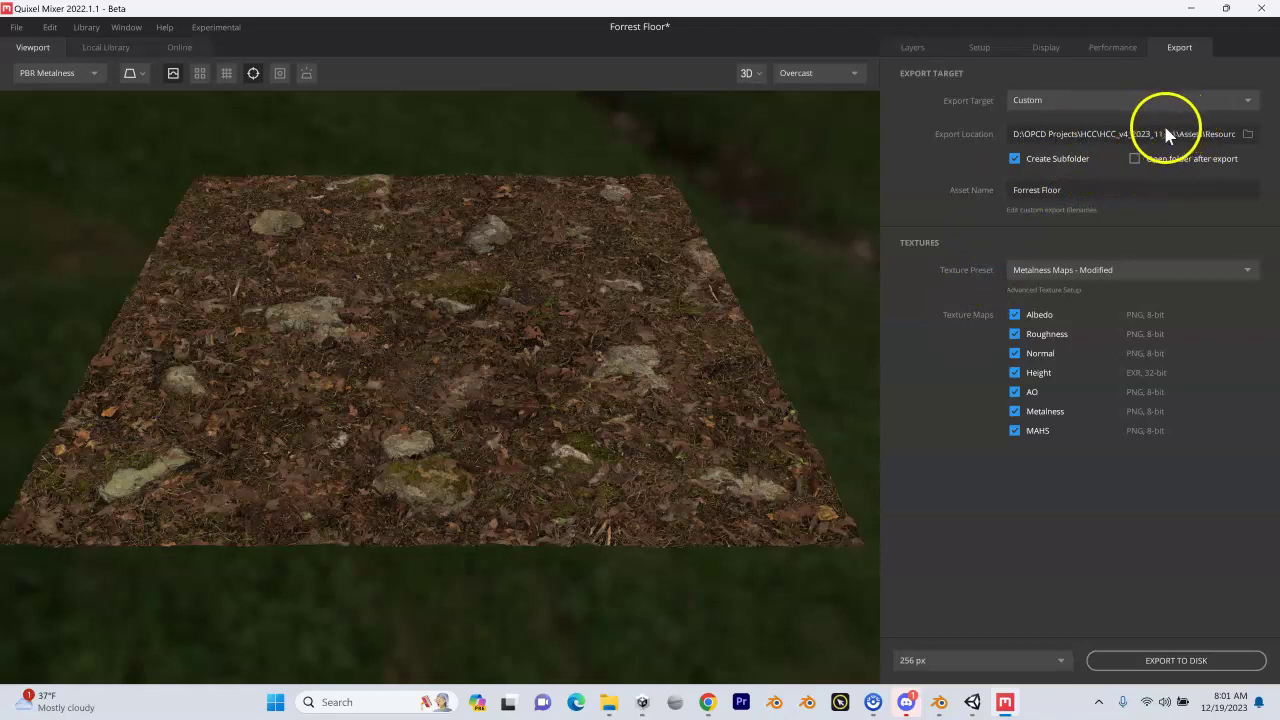
Browse to OPCD Projects > HCC > HCC_v4_2023_11_01 > Assets > Resources > OPCD MAHS Resources > ExtraMaterials
{"action": "left_click", "coordinate": [1248, 134]}
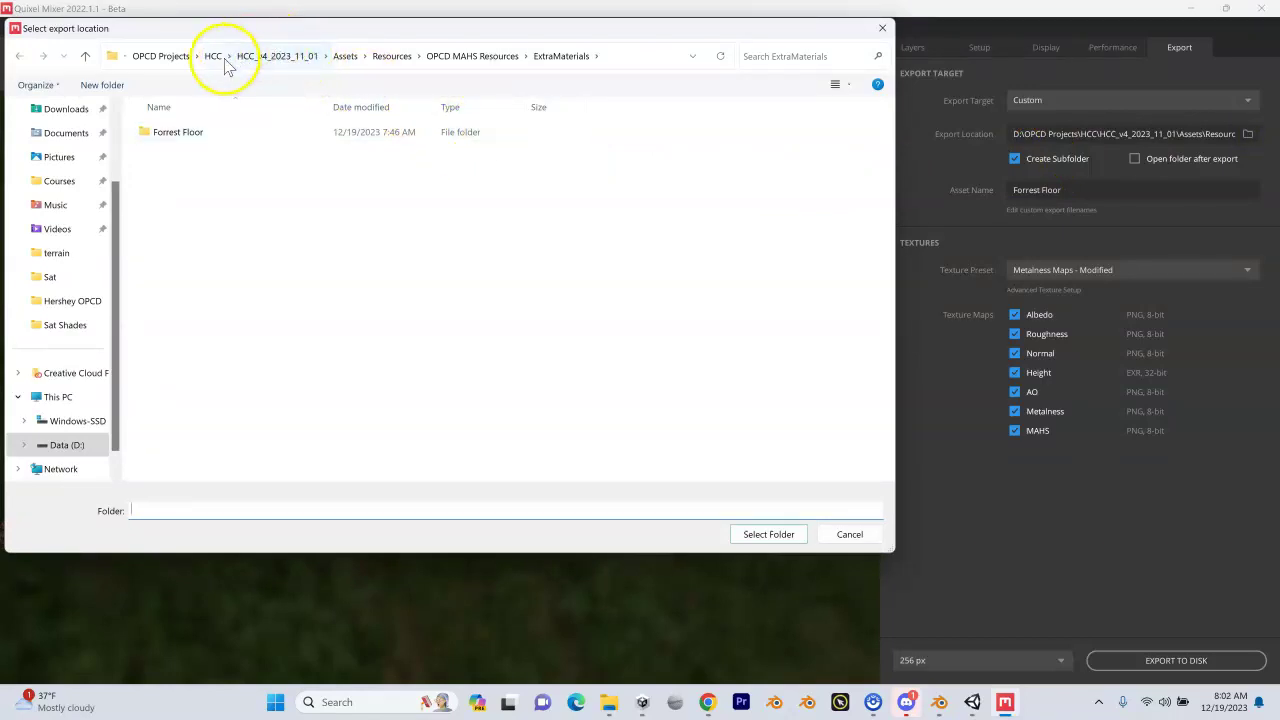
{"action": "left_click", "coordinate": [178, 60]}
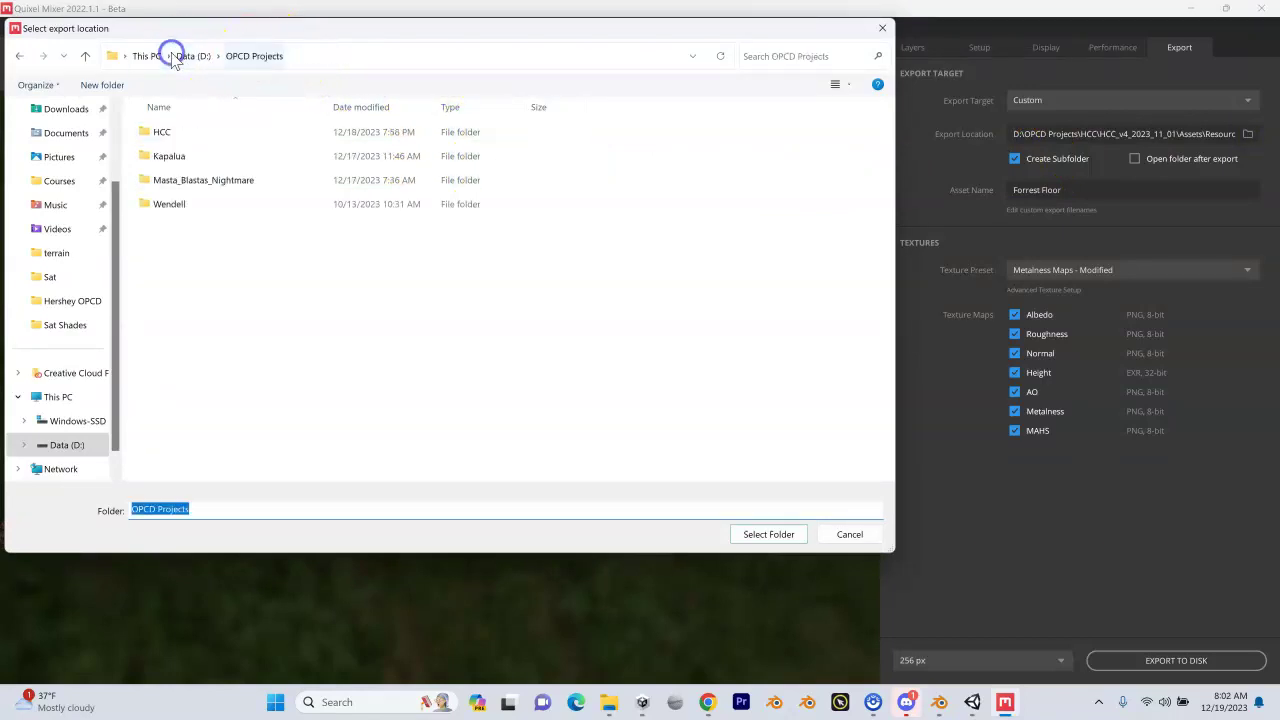
{"action": "double_click", "coordinate": [162, 134]}
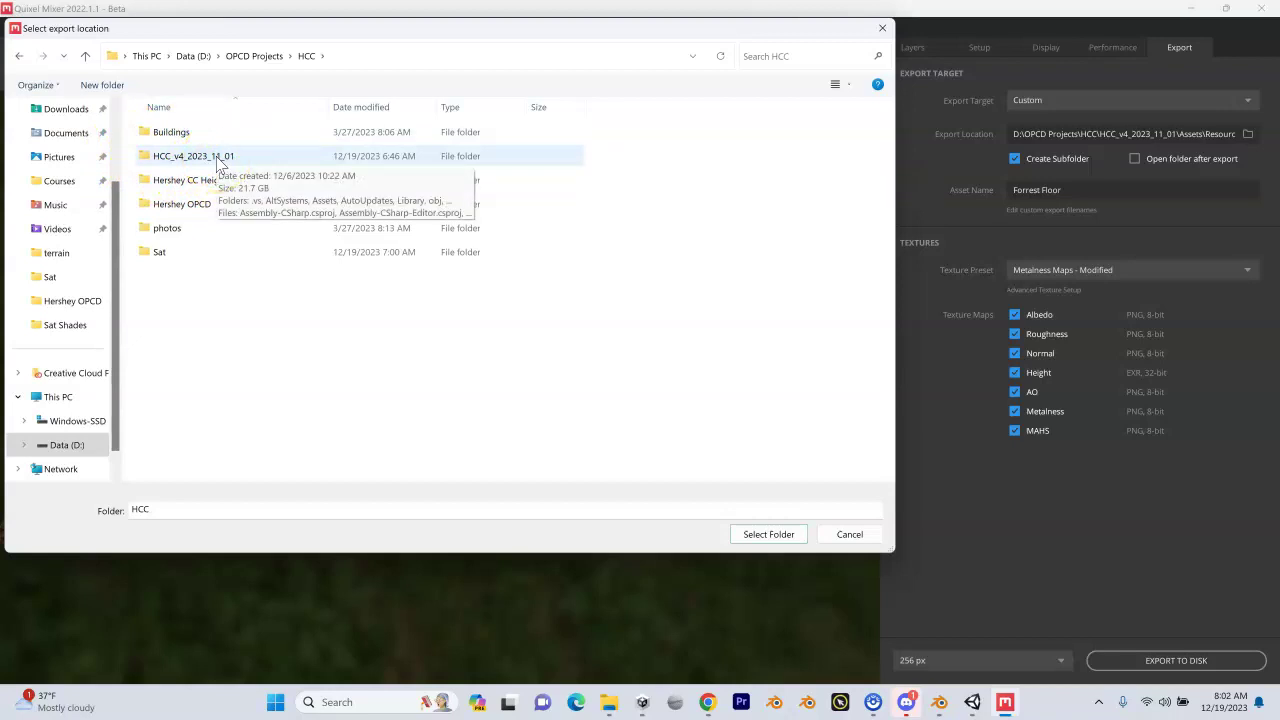
{"action": "double_click", "coordinate": [218, 162]}
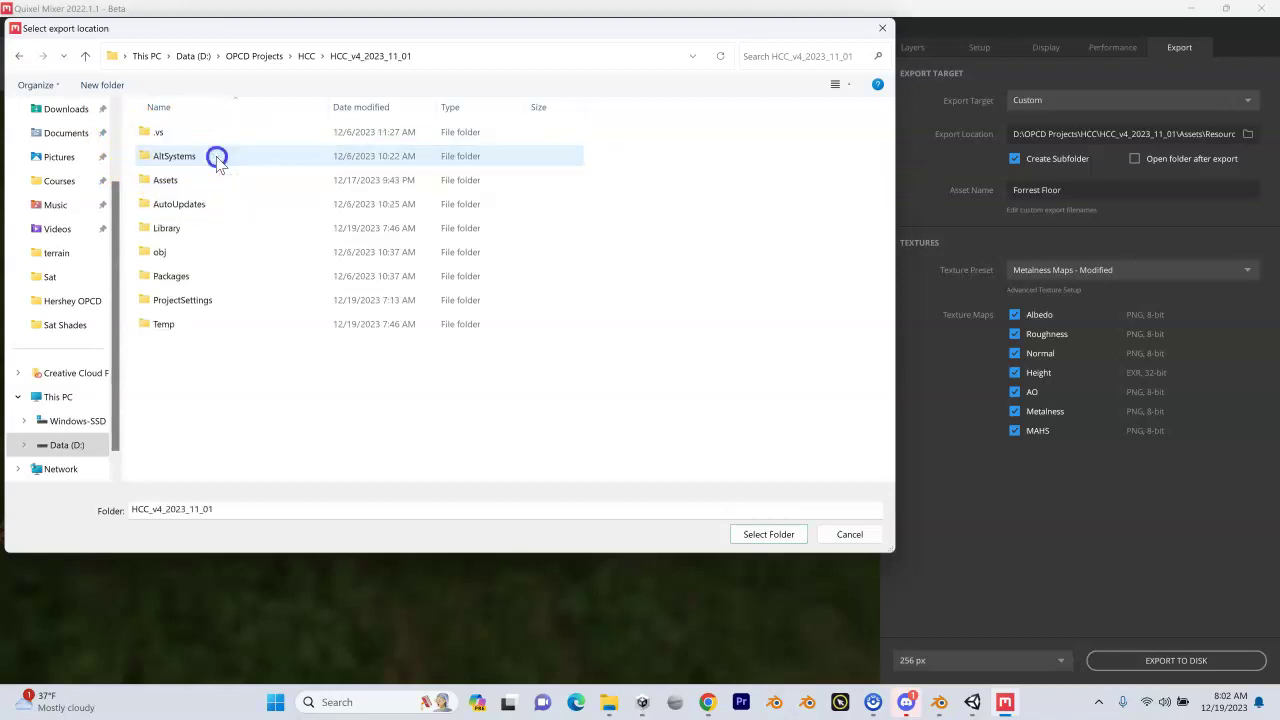
{"action": "double_click", "coordinate": [165, 181]}
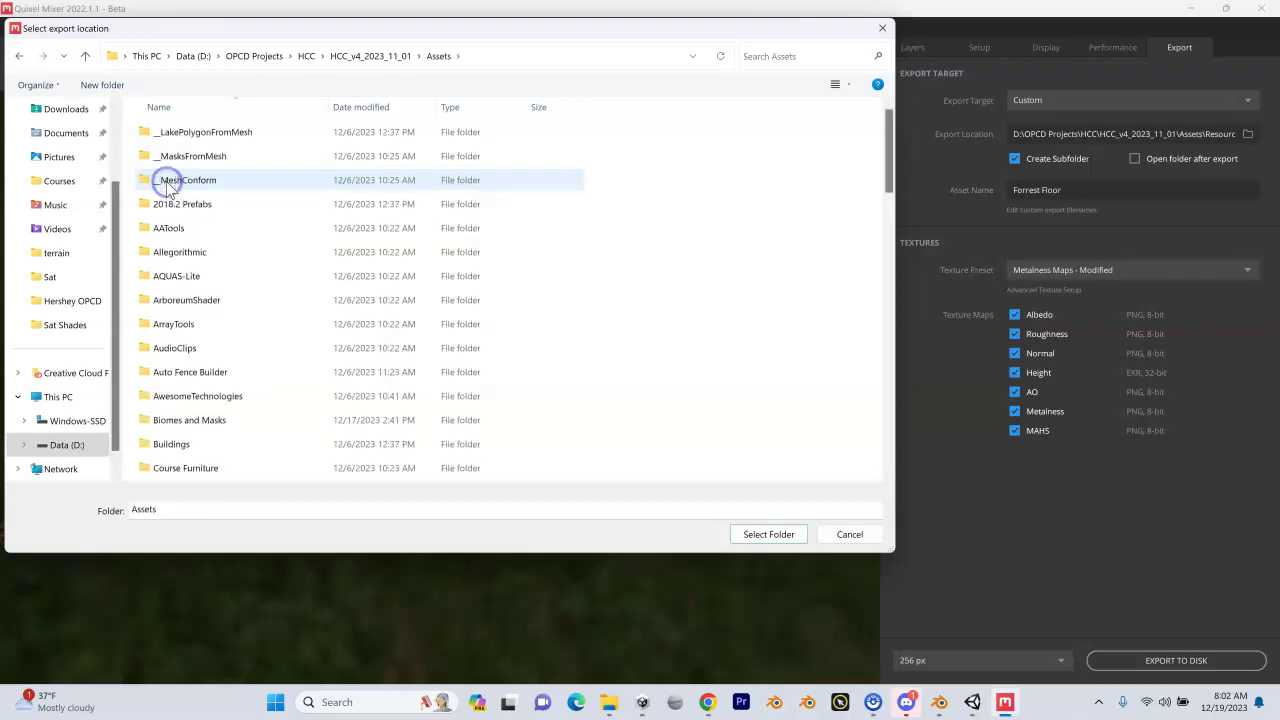
{"action": "scroll", "coordinate": [205, 255], "scroll_direction": "down", "scroll_amount": 5}
{"action": "scroll", "coordinate": [187, 270], "scroll_direction": "down", "scroll_amount": 8}
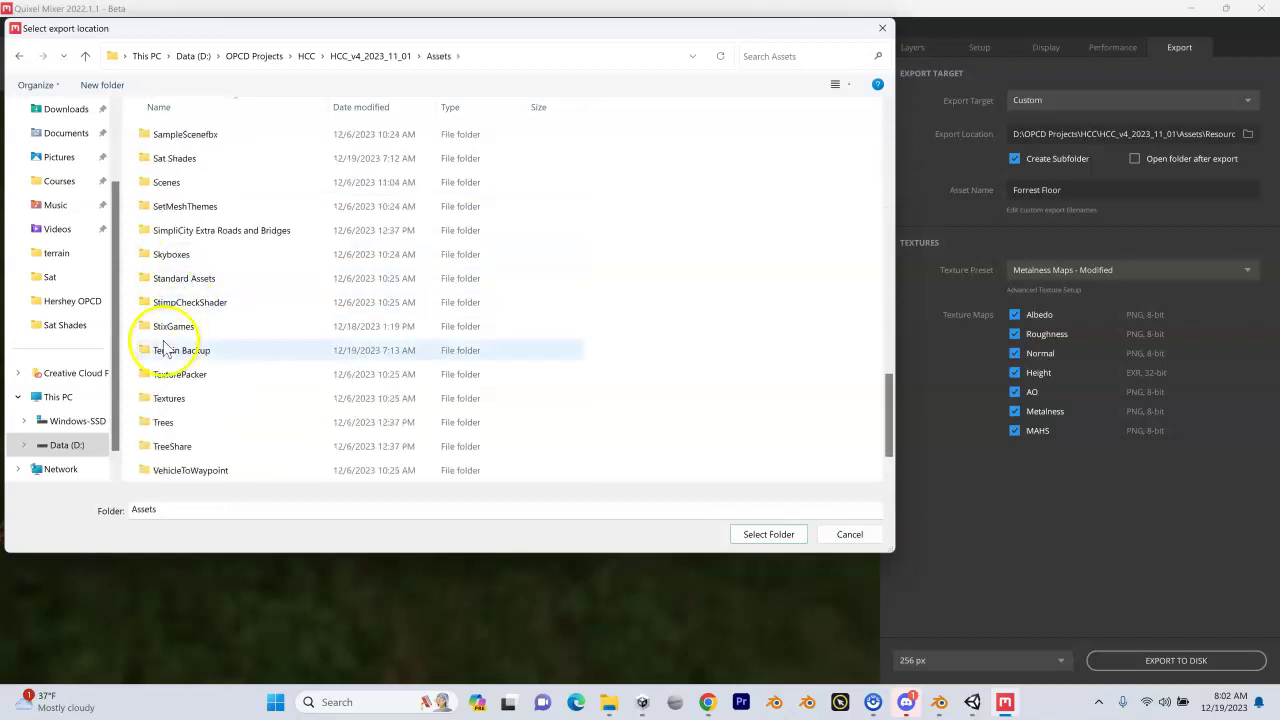
{"action": "scroll", "coordinate": [172, 255], "scroll_direction": "up", "scroll_amount": 2}
{"action": "double_click", "coordinate": [172, 224]}
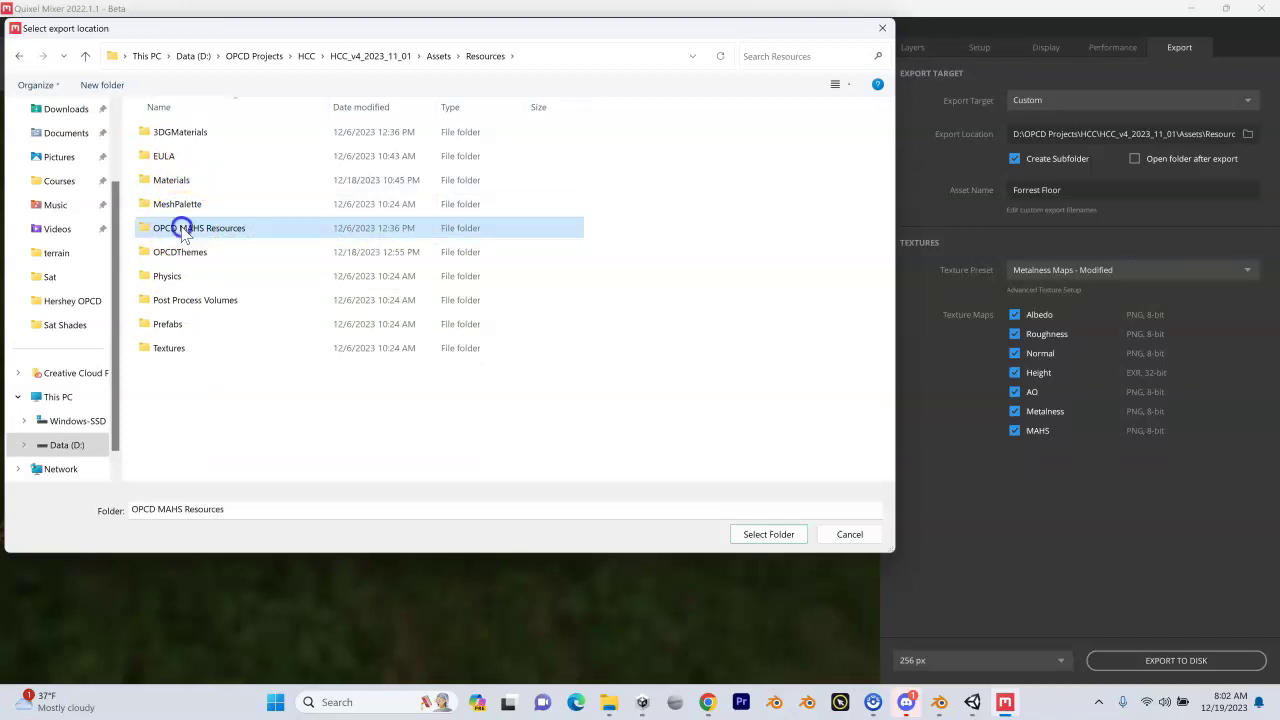
{"action": "double_click", "coordinate": [185, 229]}
{"action": "double_click", "coordinate": [183, 162]}
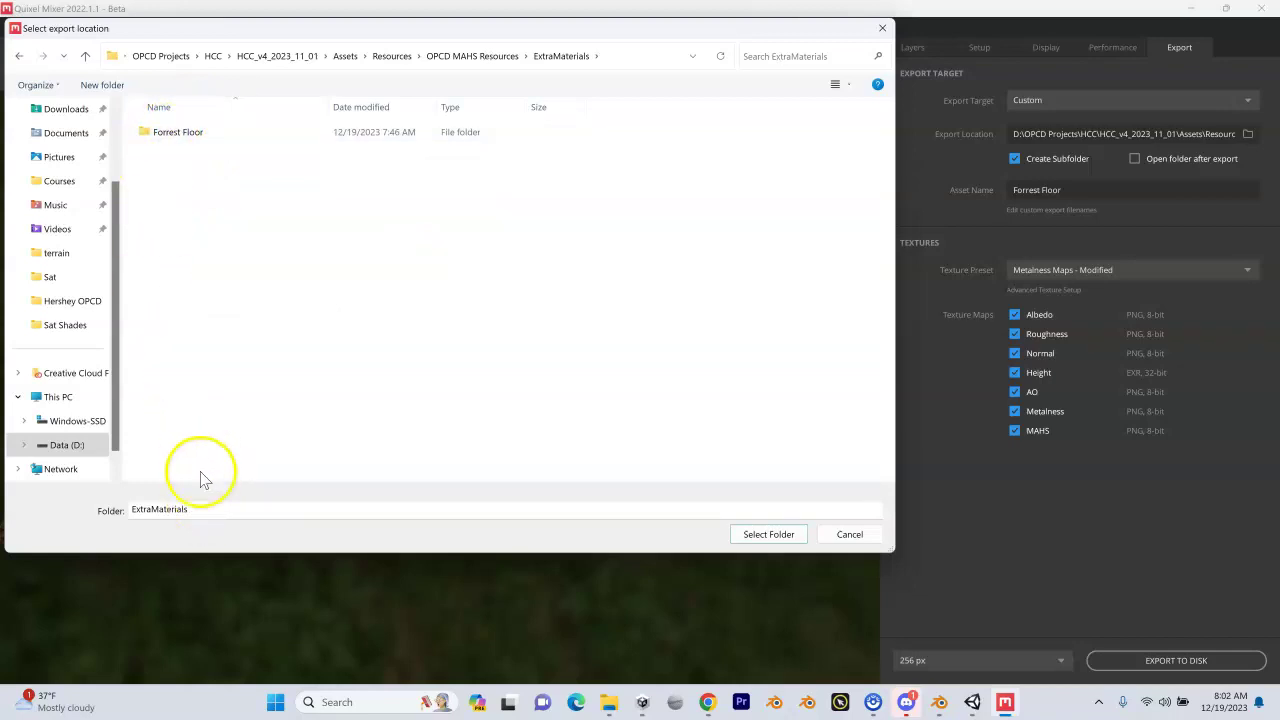
Confirm ExtraMaterials as the export location and rename the asset to 'Forrest Floor 2'
{"action": "left_click", "coordinate": [752, 535]}
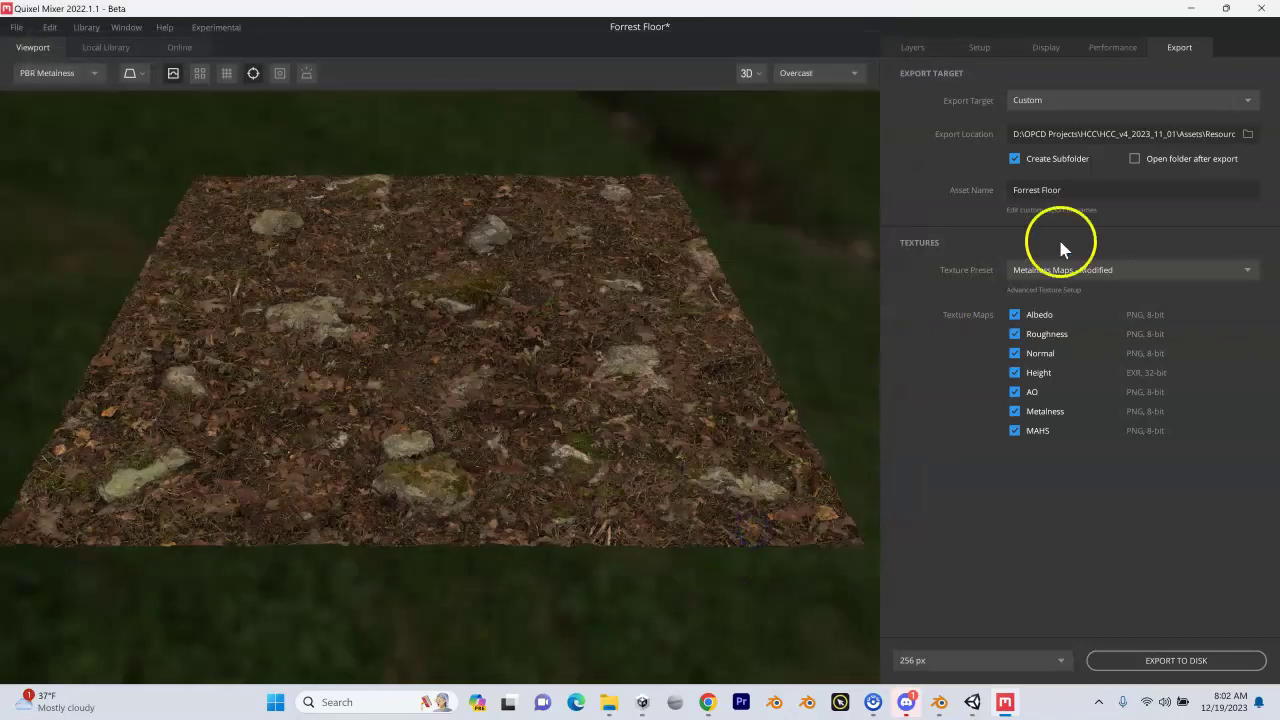
{"action": "left_click", "coordinate": [1061, 190]}
{"action": "left_click", "coordinate": [1068, 192]}
{"action": "left_click", "coordinate": [1050, 189]}
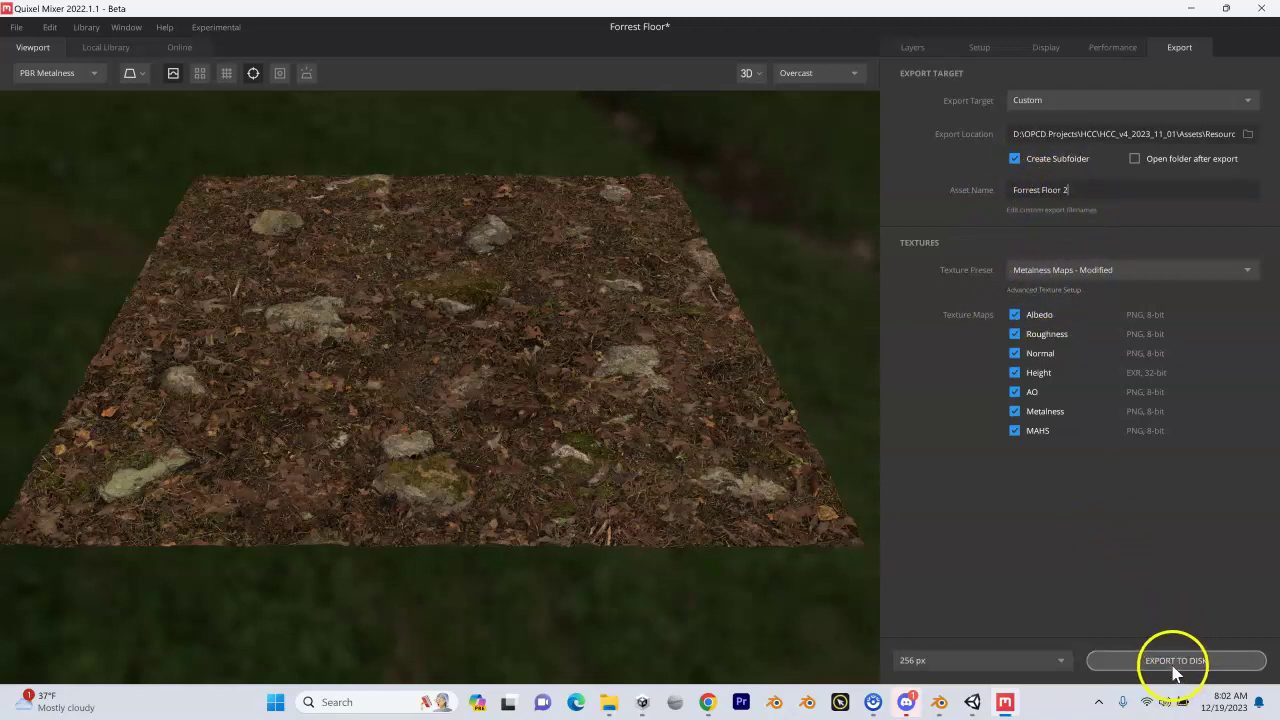
Set the export resolution to 2048 px and export the maps to disk
{"action": "left_click", "coordinate": [1060, 662]}
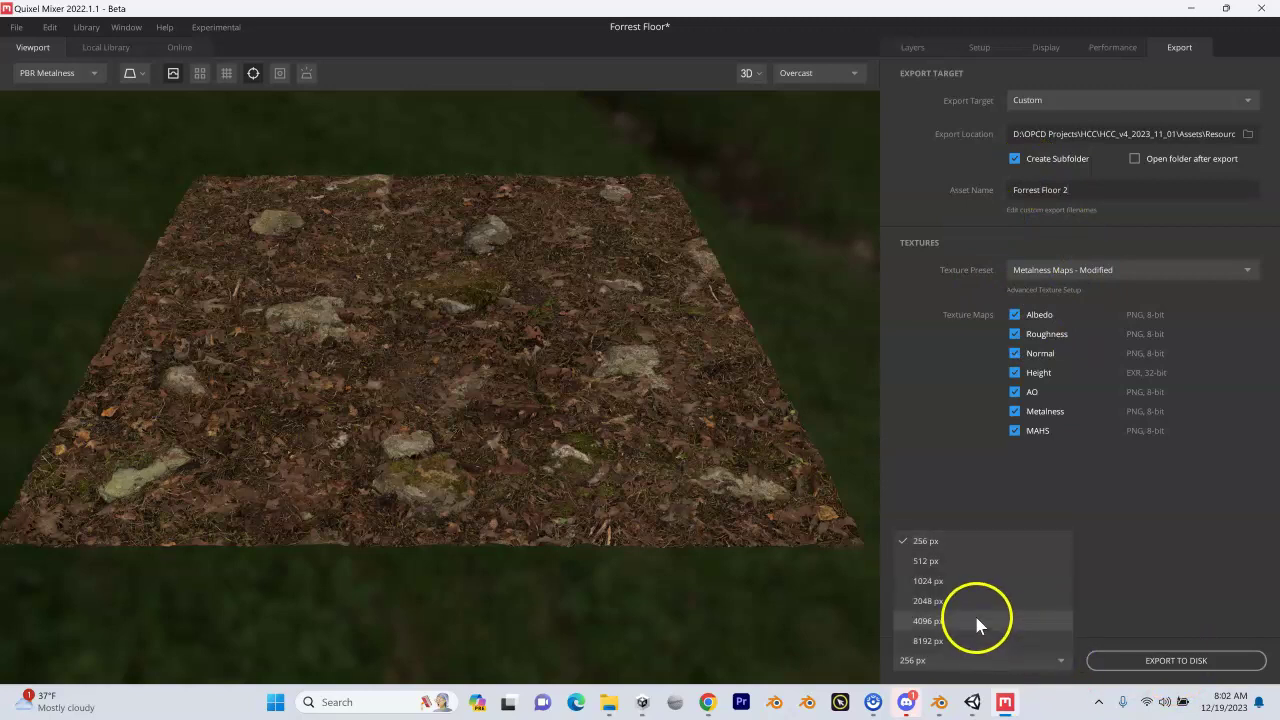
{"action": "left_click", "coordinate": [966, 607]}
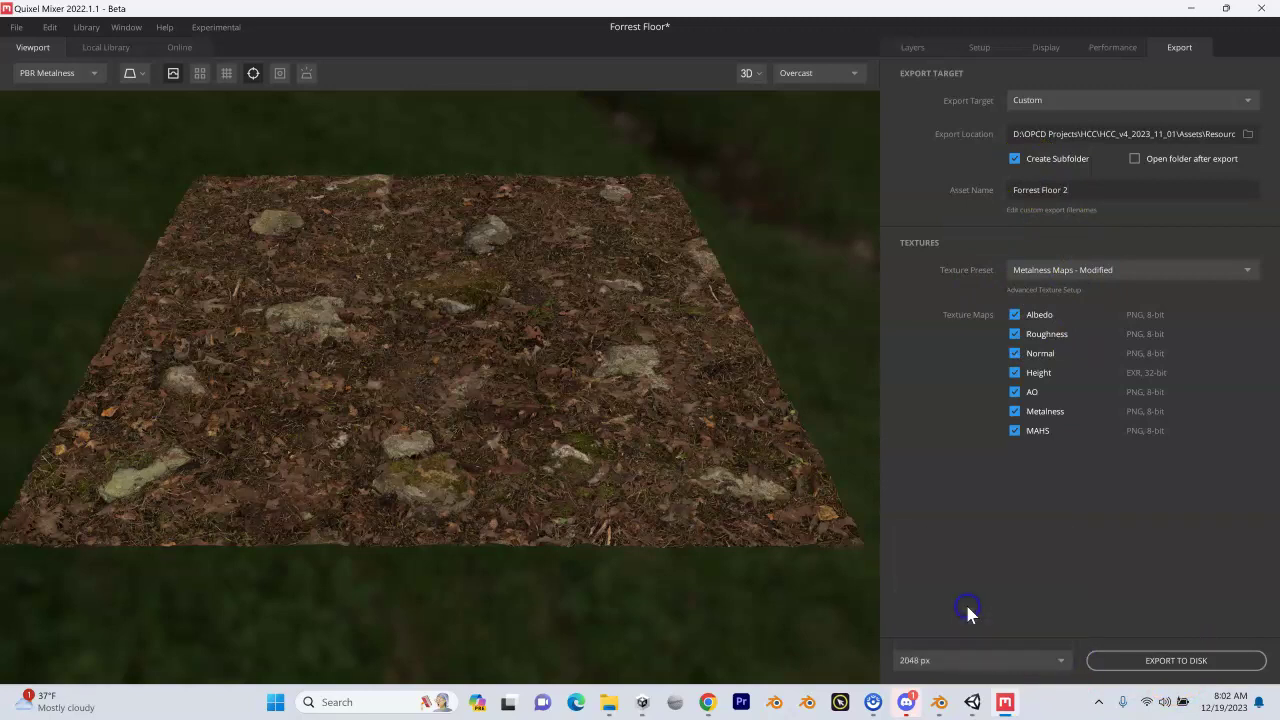
{"action": "left_click", "coordinate": [1180, 662]}
In Unity's Project panel, open OPCD MAHS Resources > ExtraMaterials > Forrest Floor 2 to view the seven maps
{"action": "left_click", "coordinate": [972, 704]}
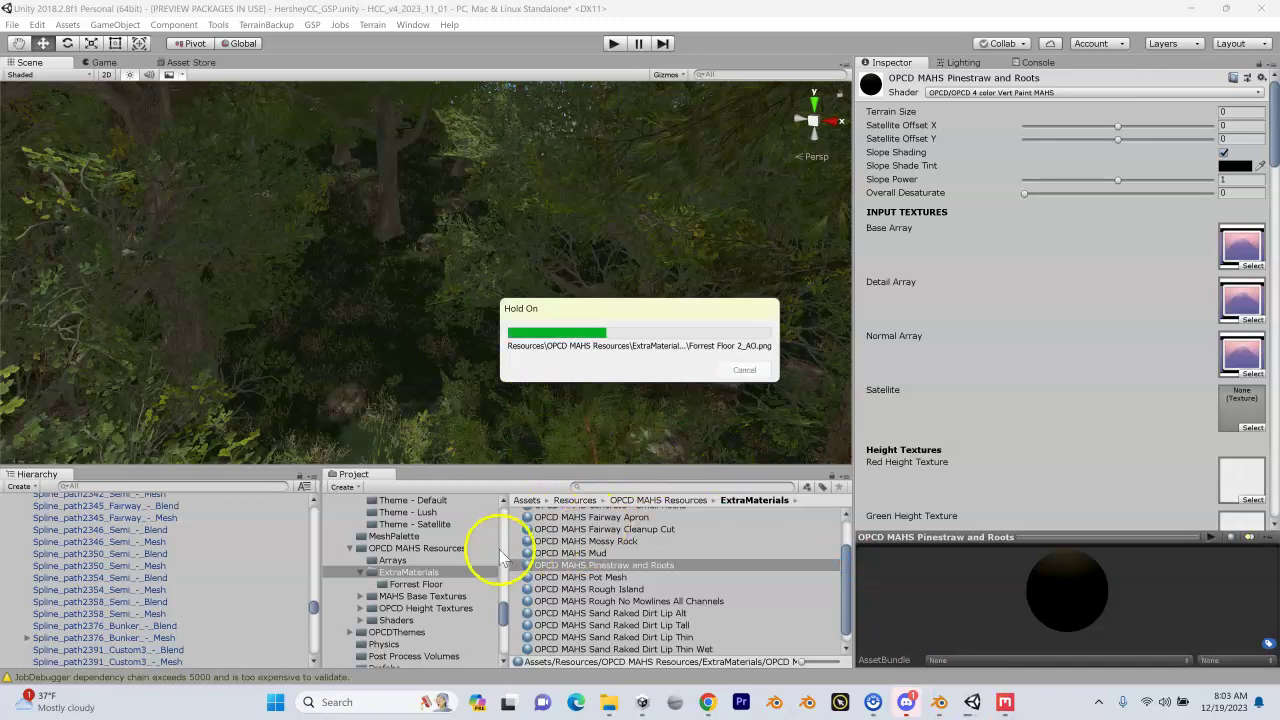
{"action": "left_click", "coordinate": [440, 549]}
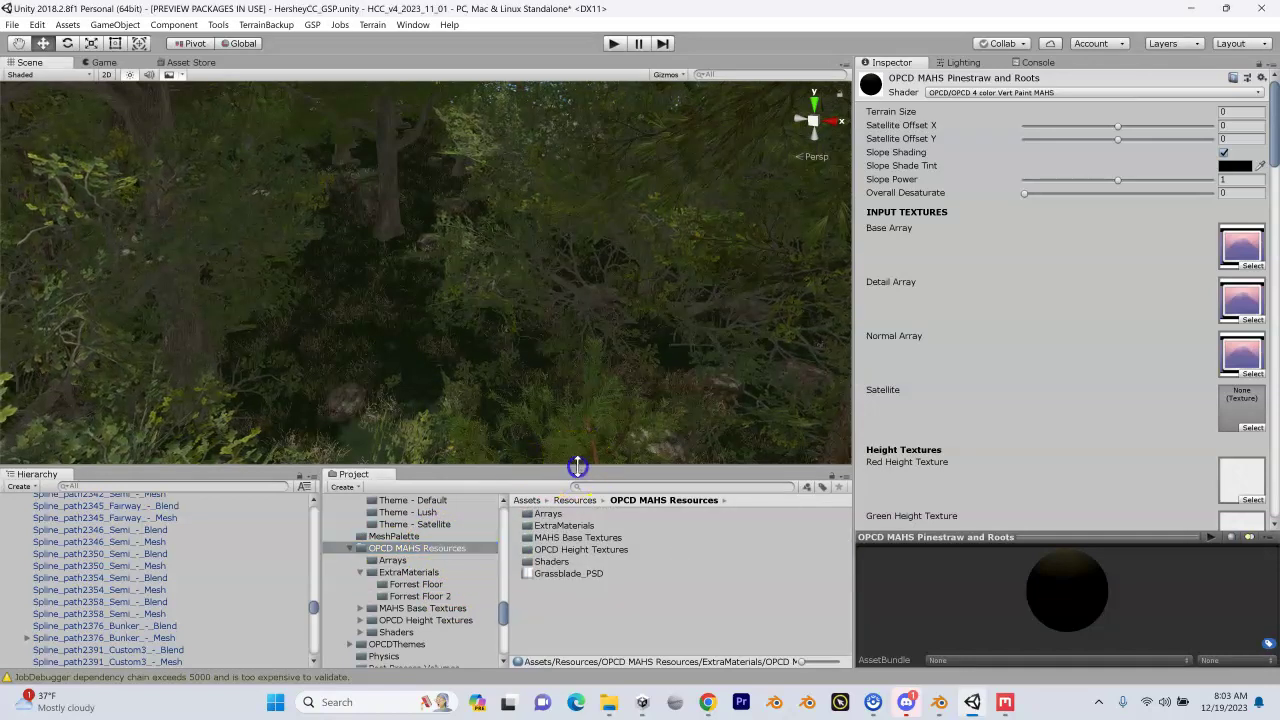
{"action": "left_click_drag", "start_coordinate": [576, 466], "coordinate": [591, 355]}
{"action": "mouse_move", "coordinate": [503, 583]}
{"action": "left_mouse_down"}
{"action": "mouse_move", "coordinate": [513, 409]}
{"action": "mouse_move", "coordinate": [519, 571]}
{"action": "left_mouse_up"}
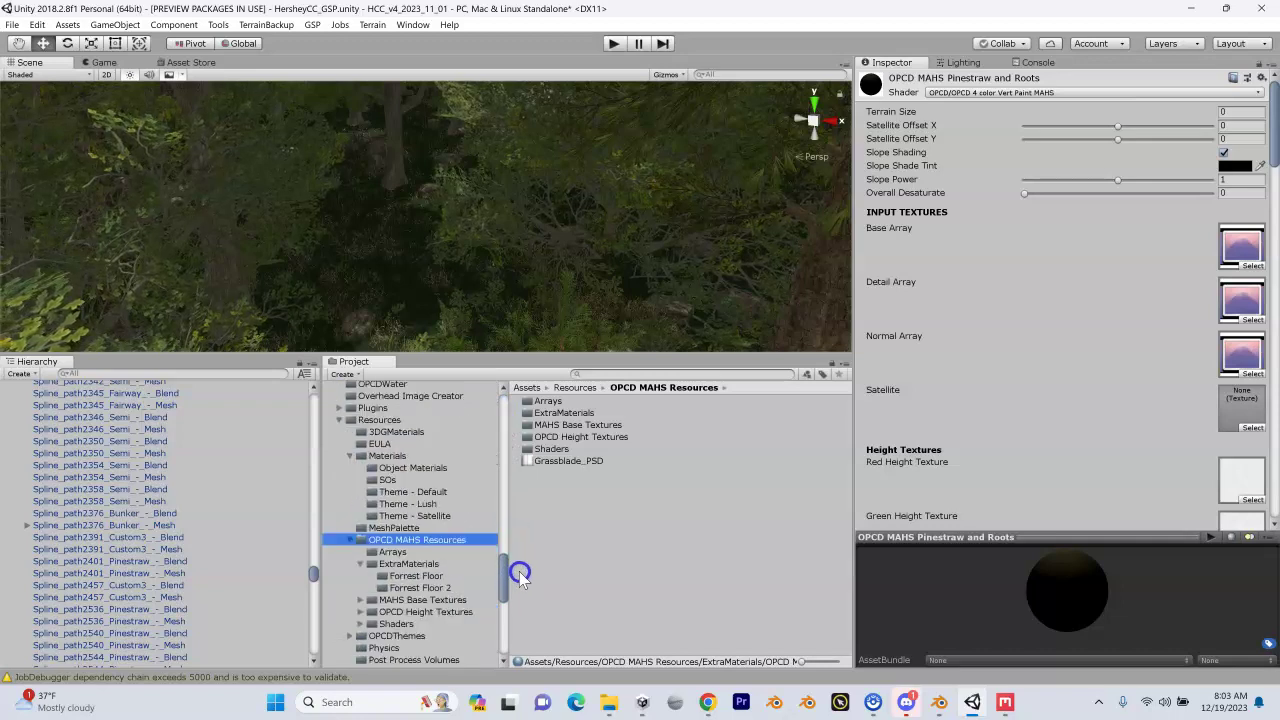
{"action": "left_click", "coordinate": [405, 563]}
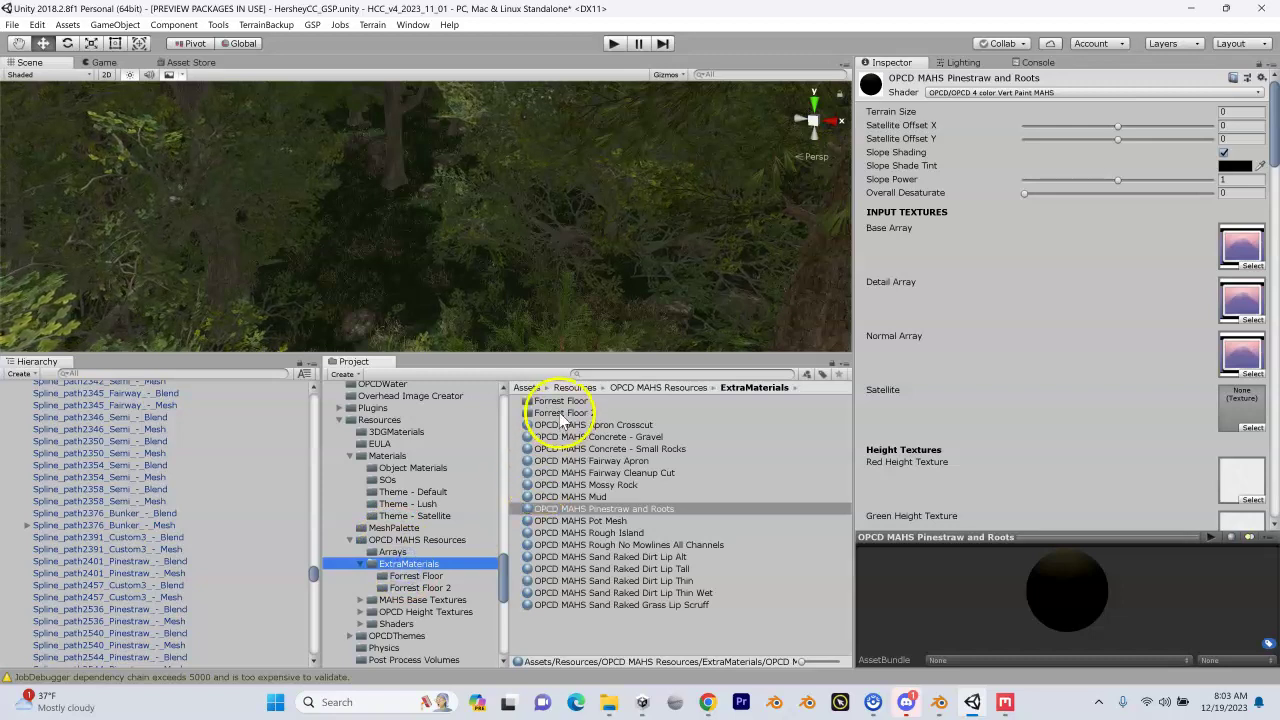
{"action": "double_click", "coordinate": [562, 413]}
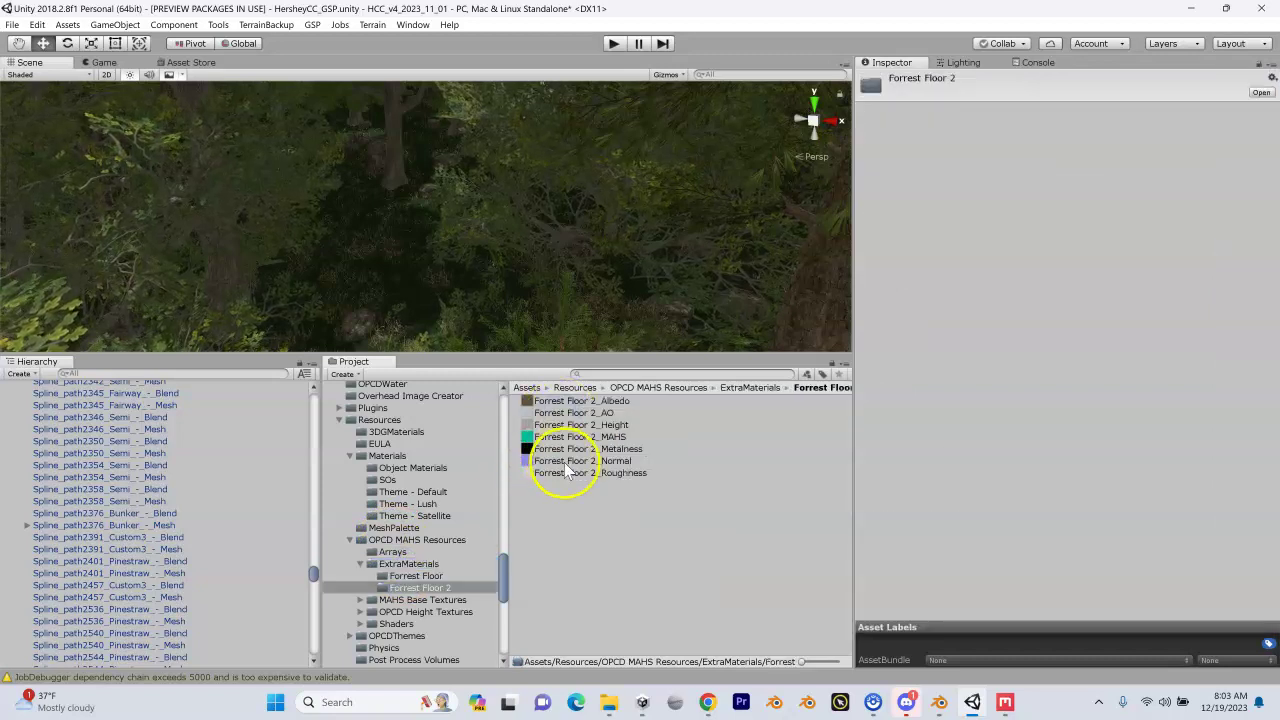